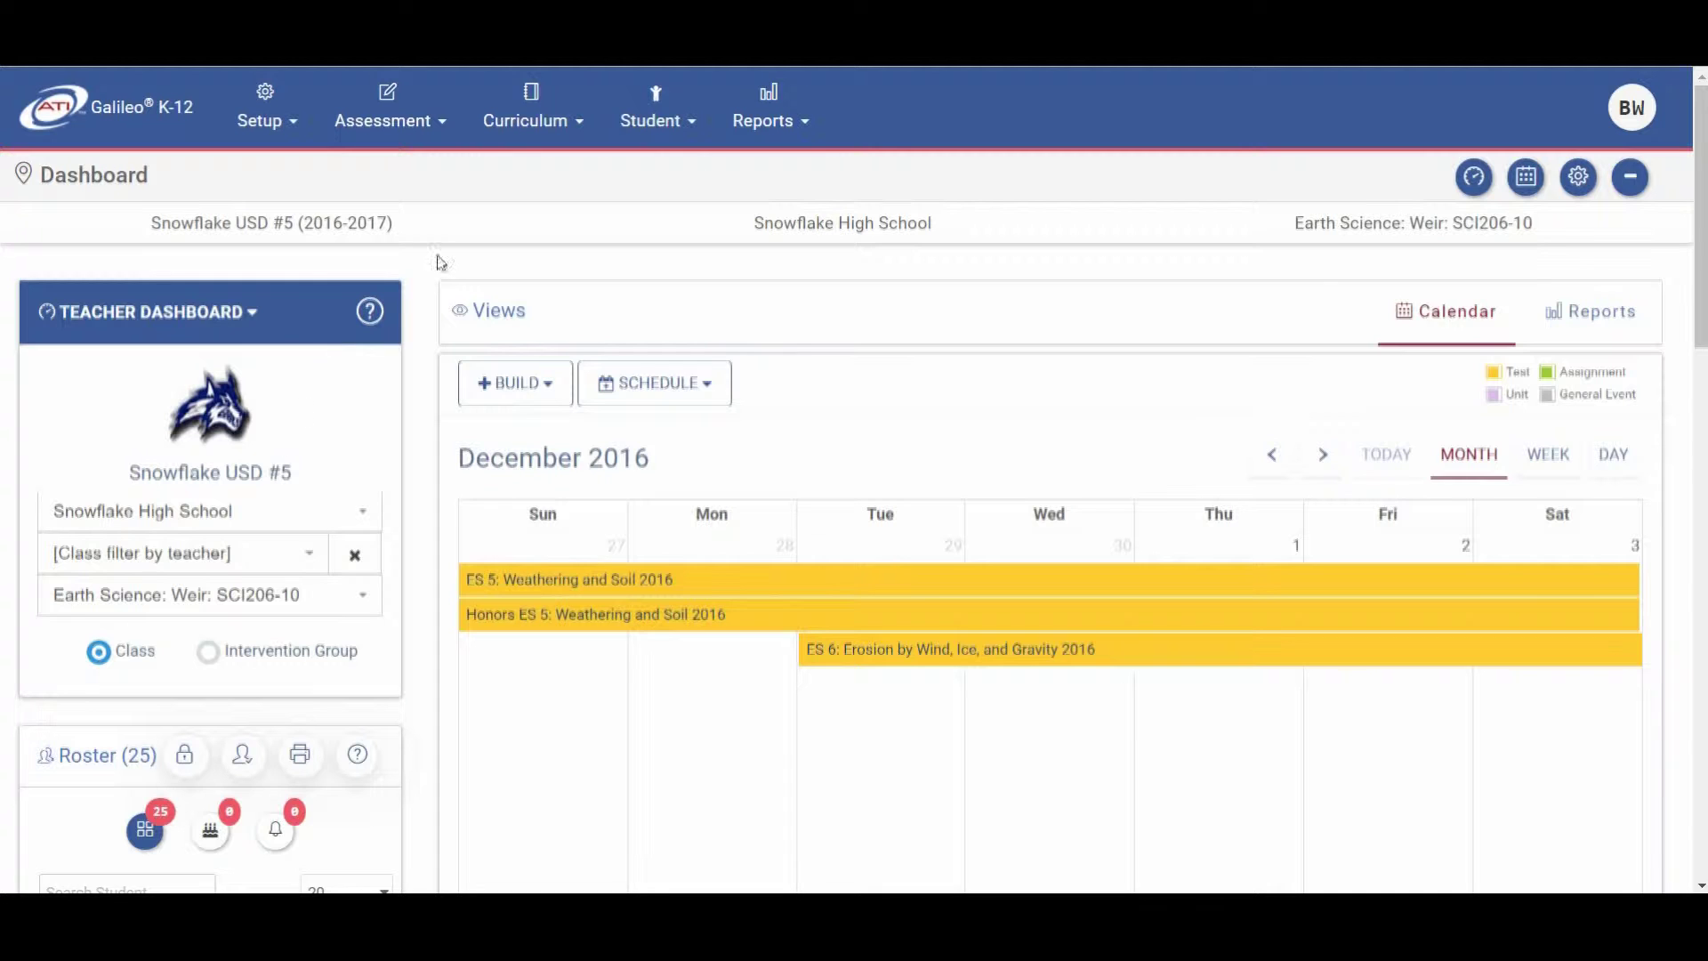
Open Test Monitoring for ES 5: Weathering and Soil 2016 and expand every student's answers.
{"action": "left_click", "coordinate": [775, 118]}
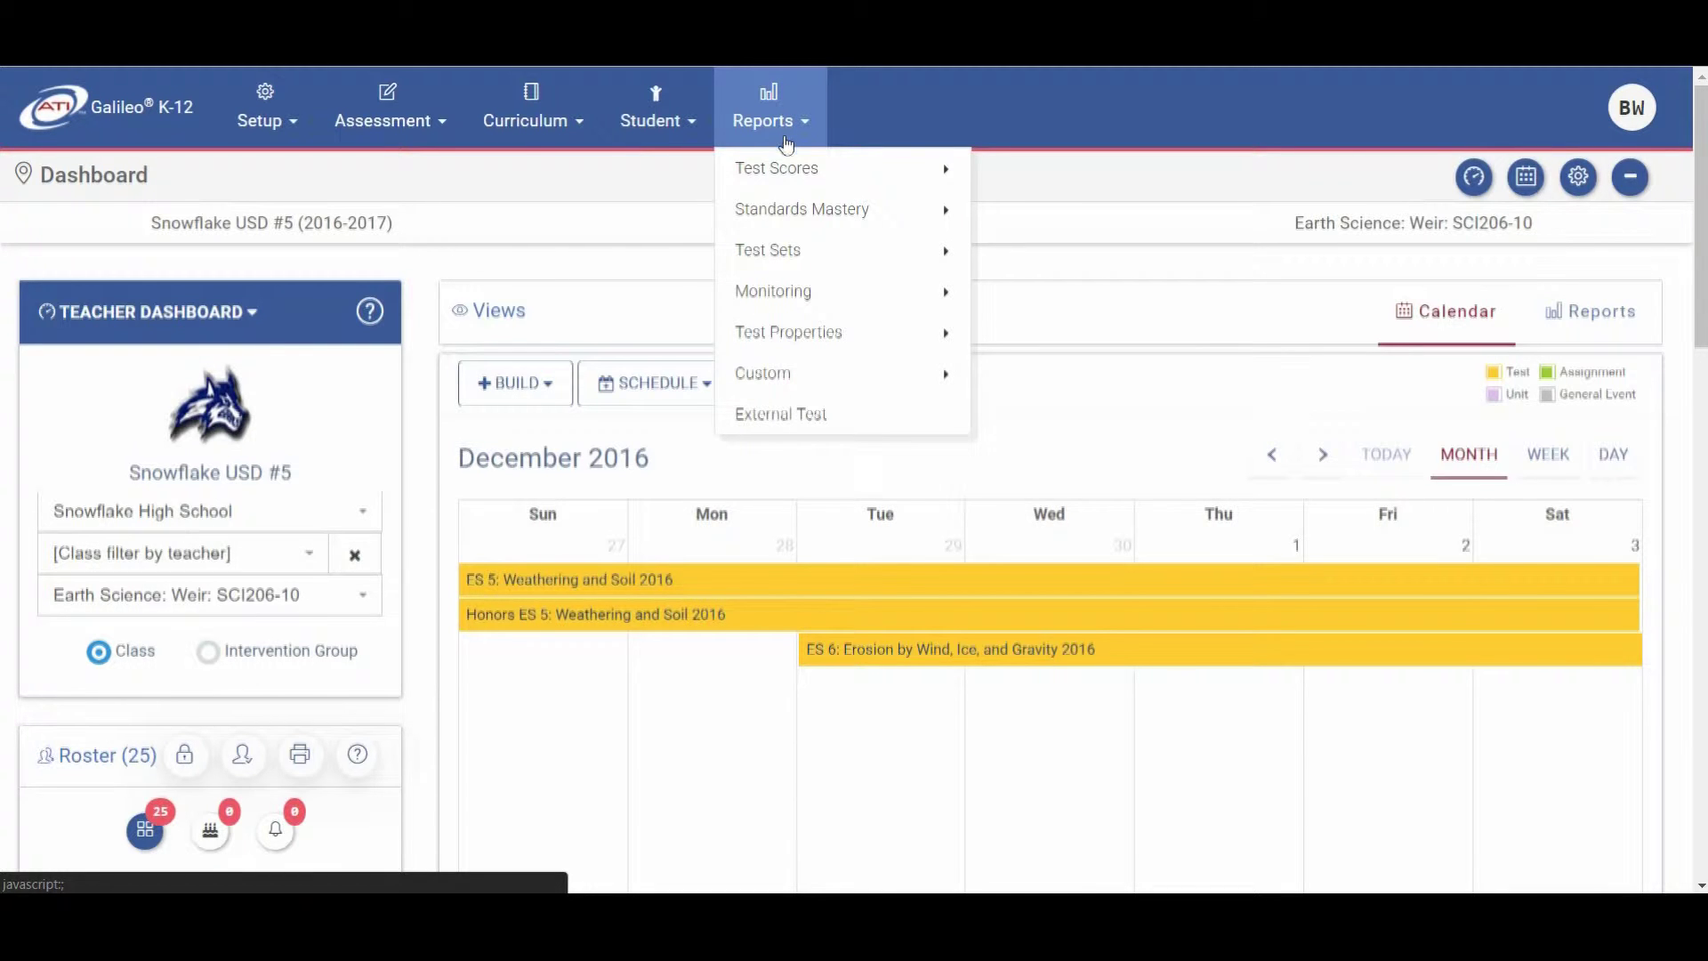
{"action": "mouse_move", "coordinate": [786, 170]}
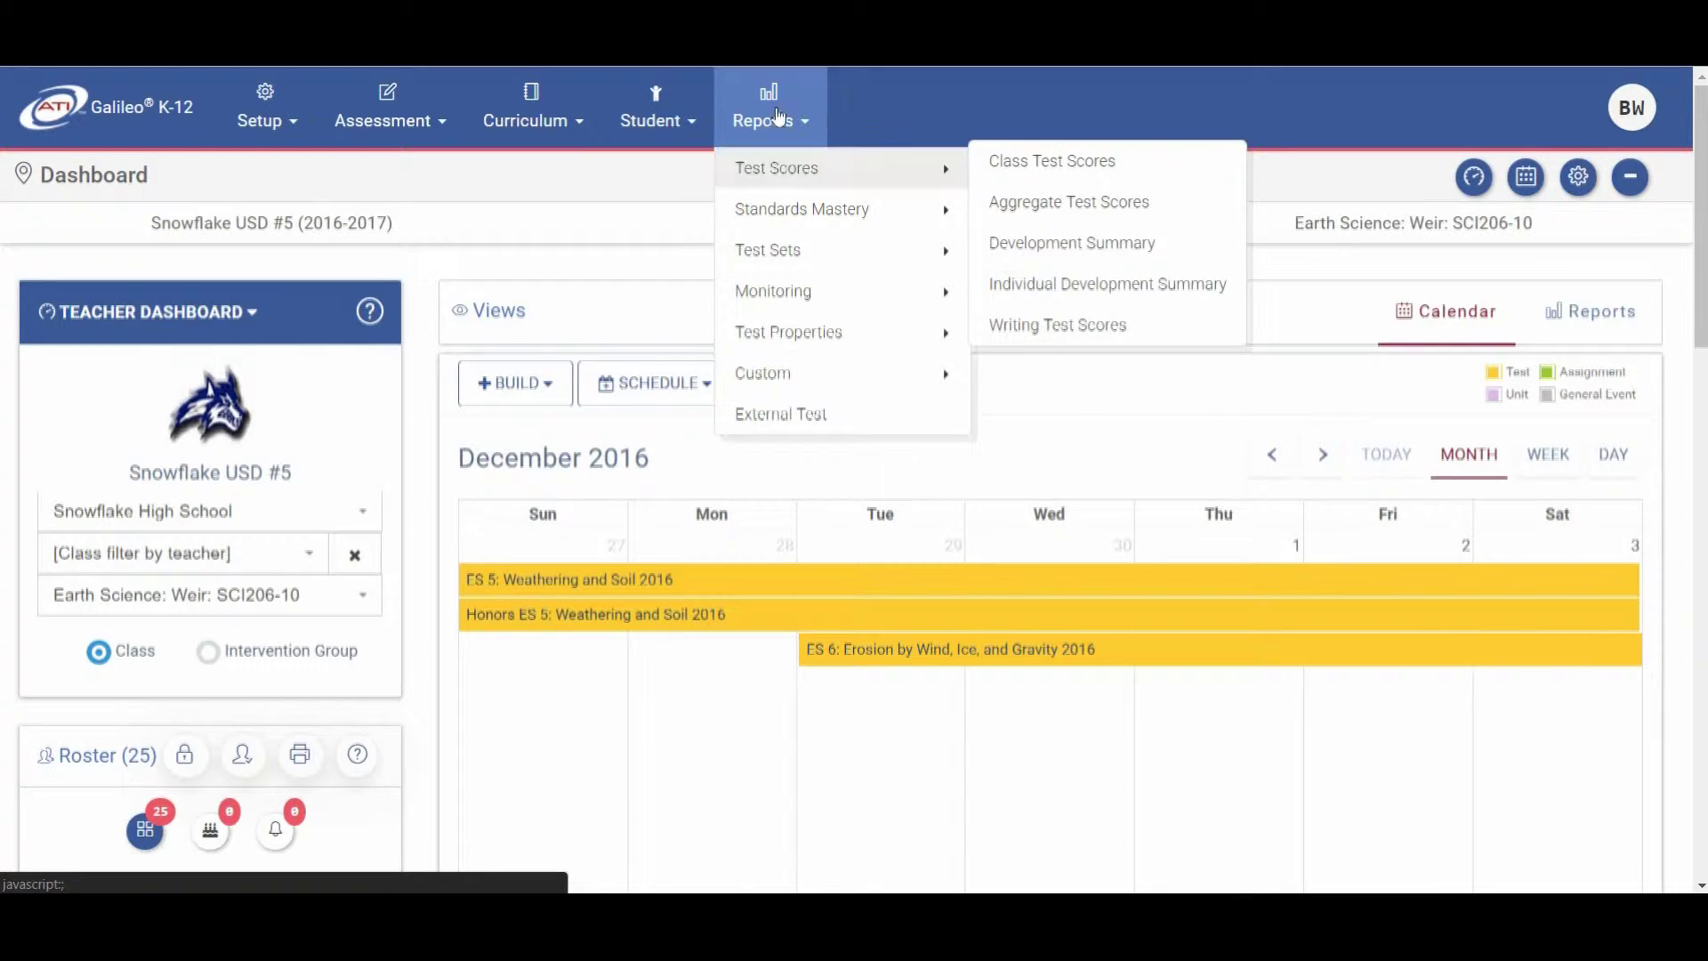
{"action": "mouse_move", "coordinate": [800, 294]}
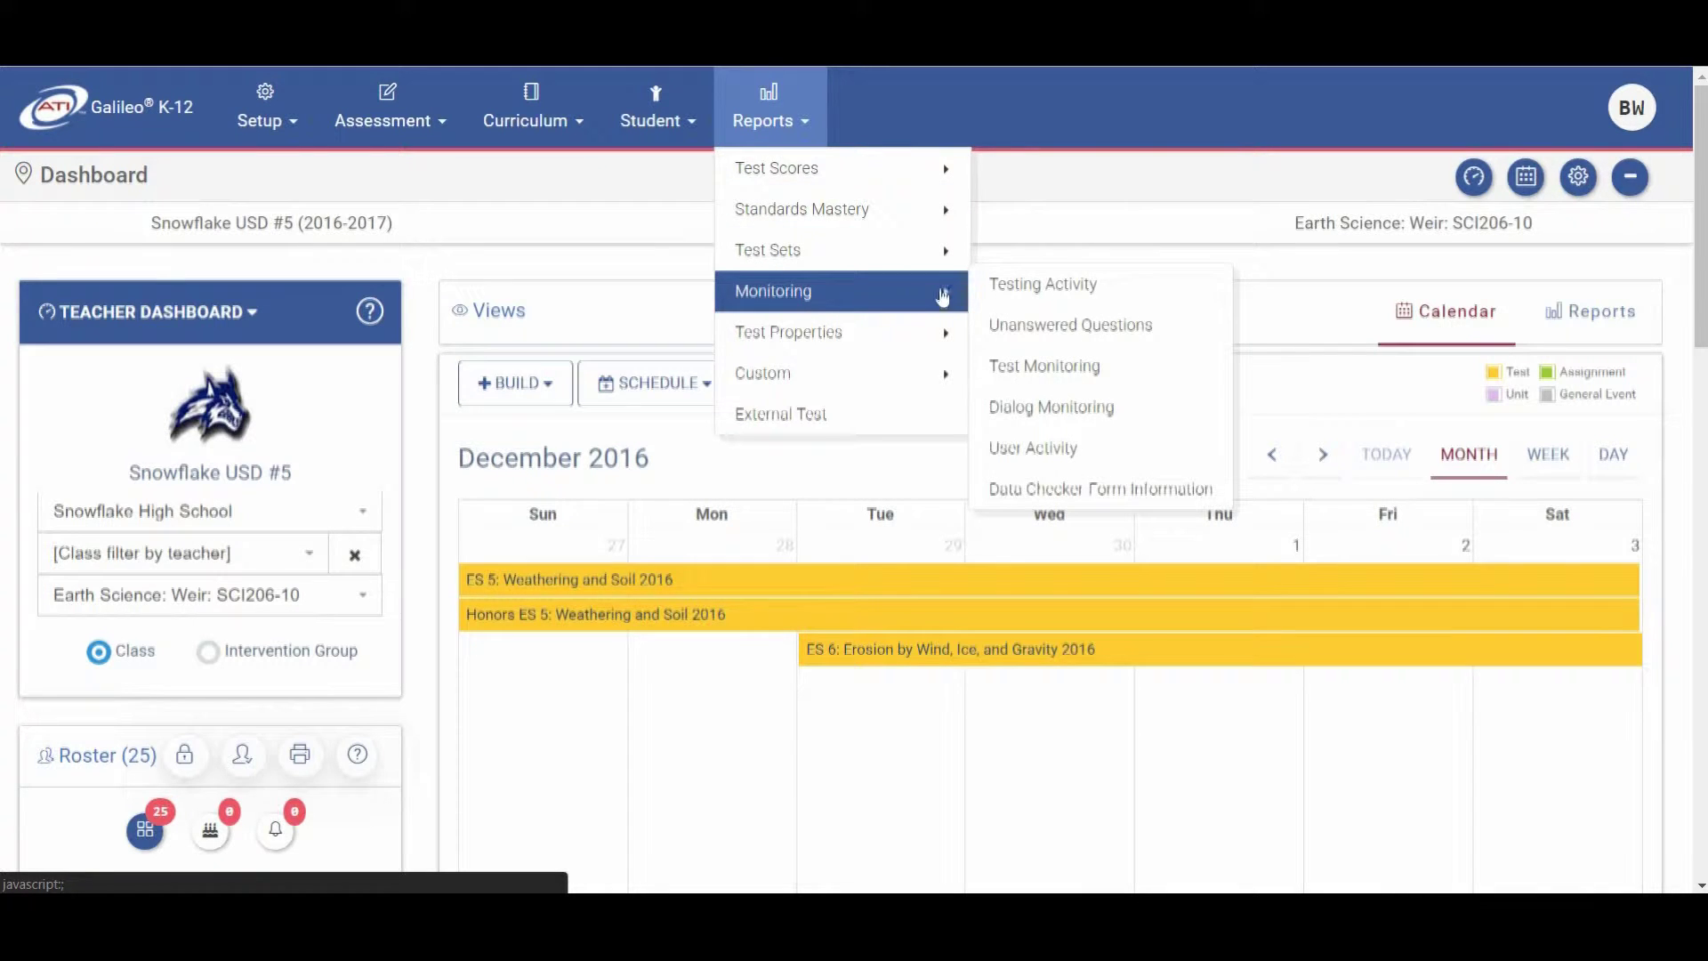
{"action": "left_click", "coordinate": [1014, 364]}
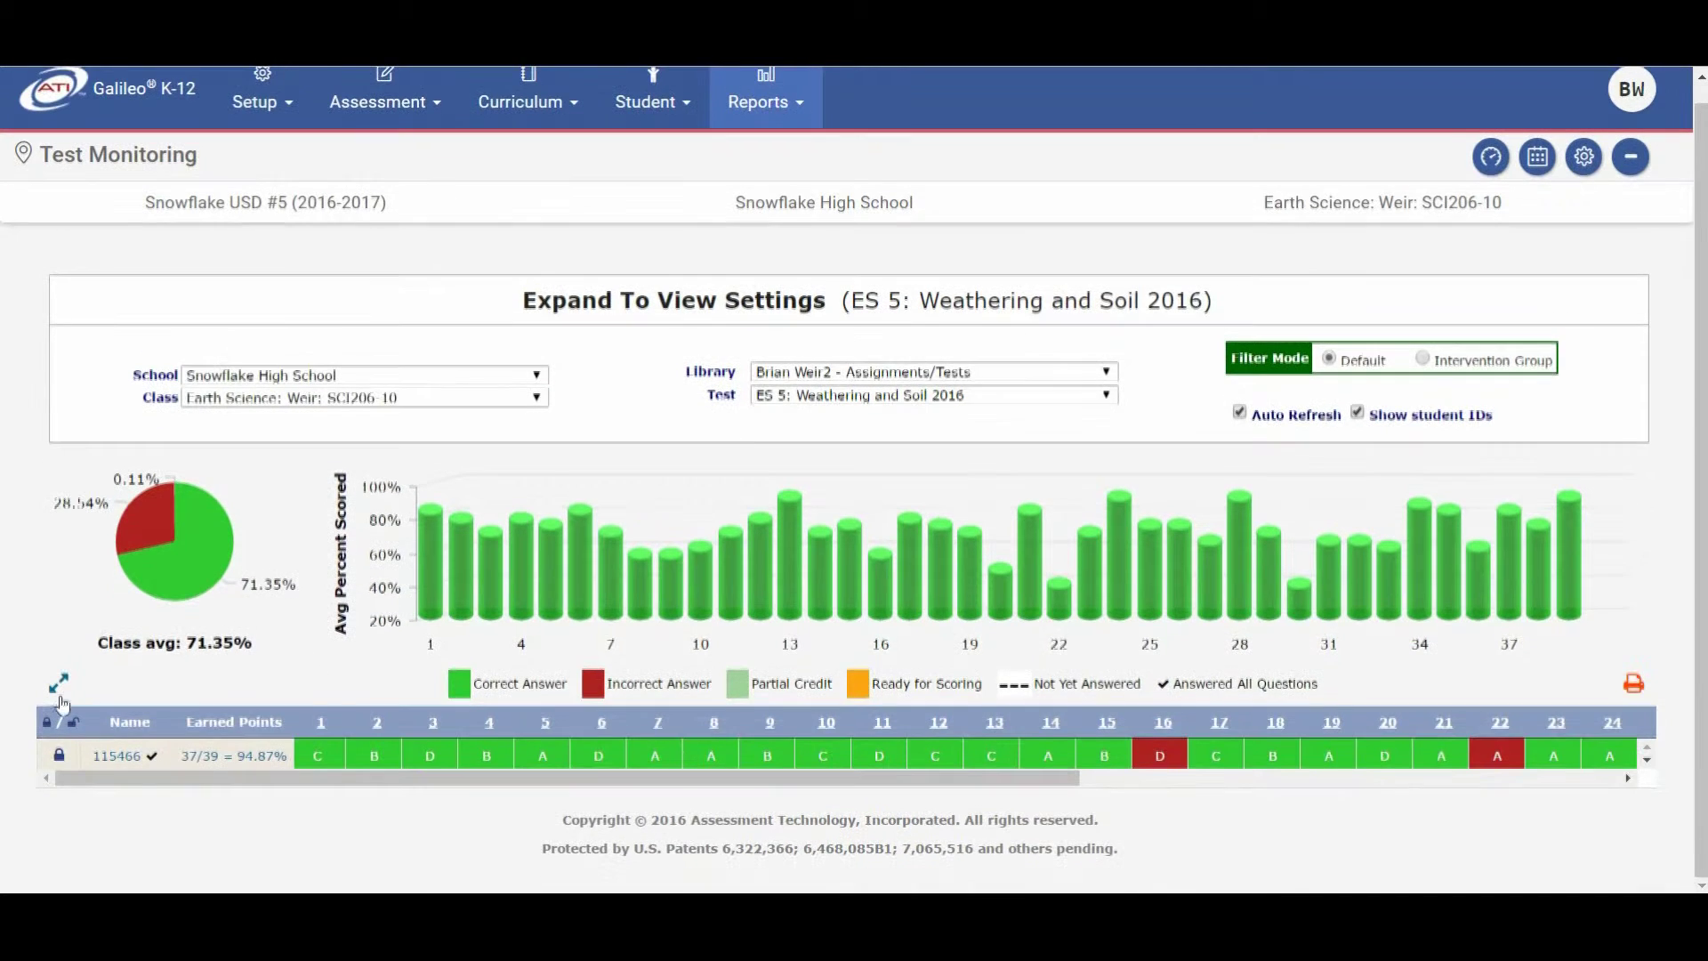
{"action": "left_click", "coordinate": [69, 687]}
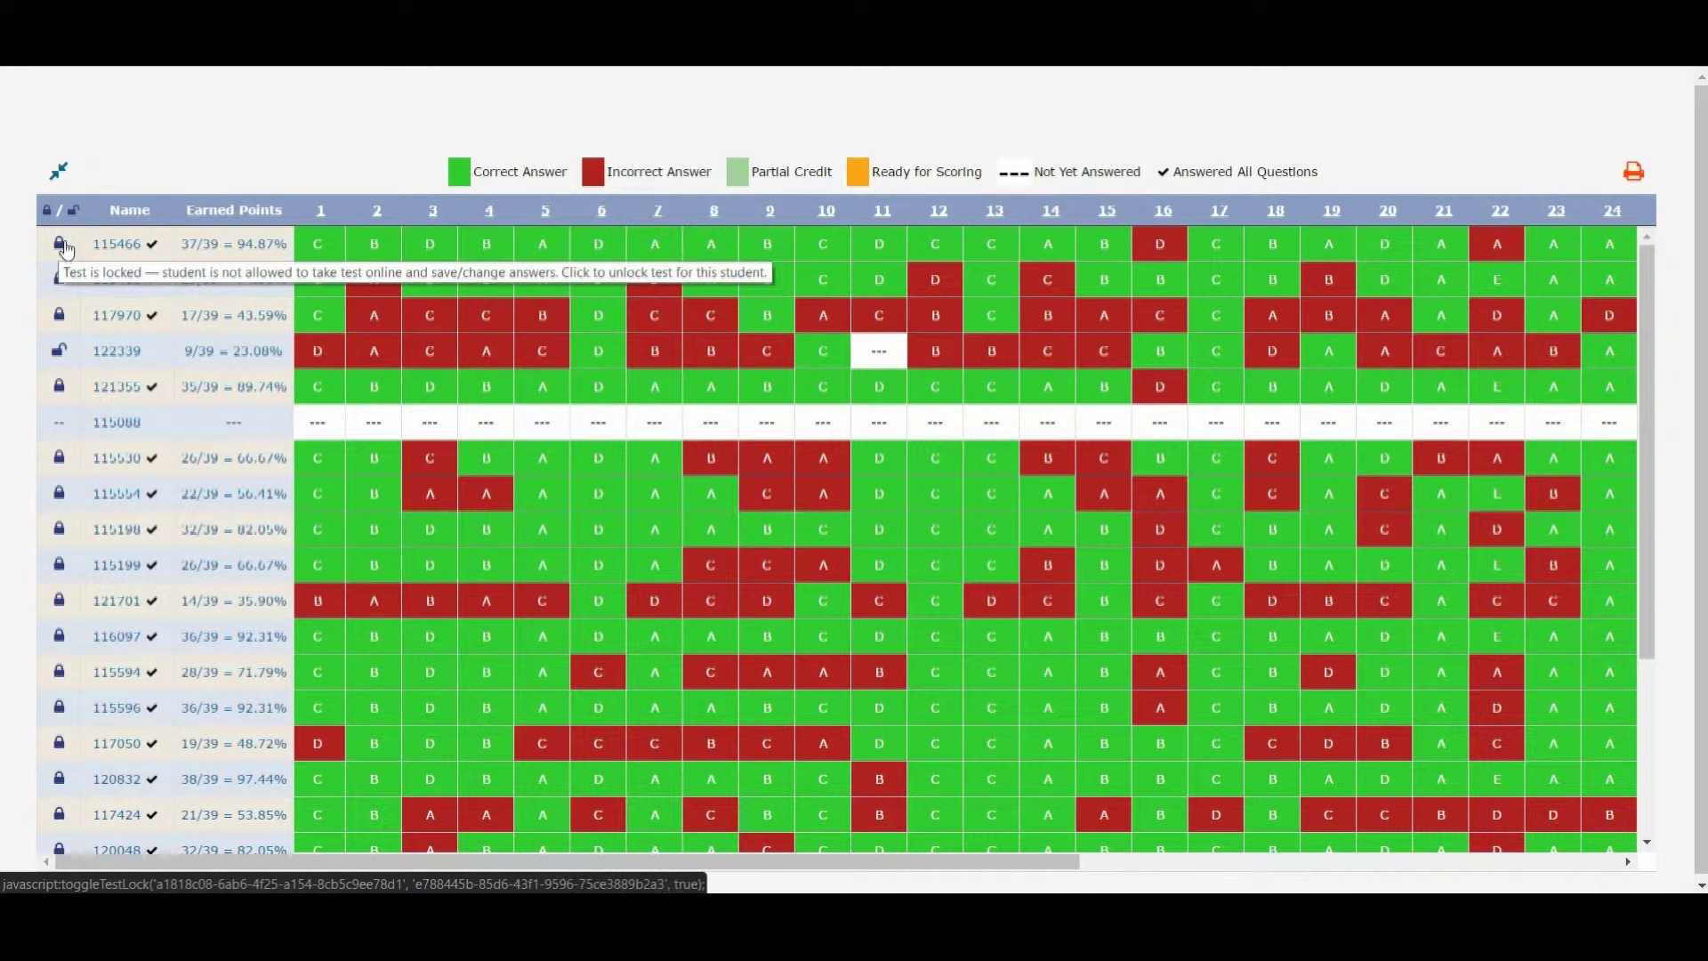
Unlock the first student's test, then collapse back to the summary report with the 71.35% average.
{"action": "left_click", "coordinate": [66, 251]}
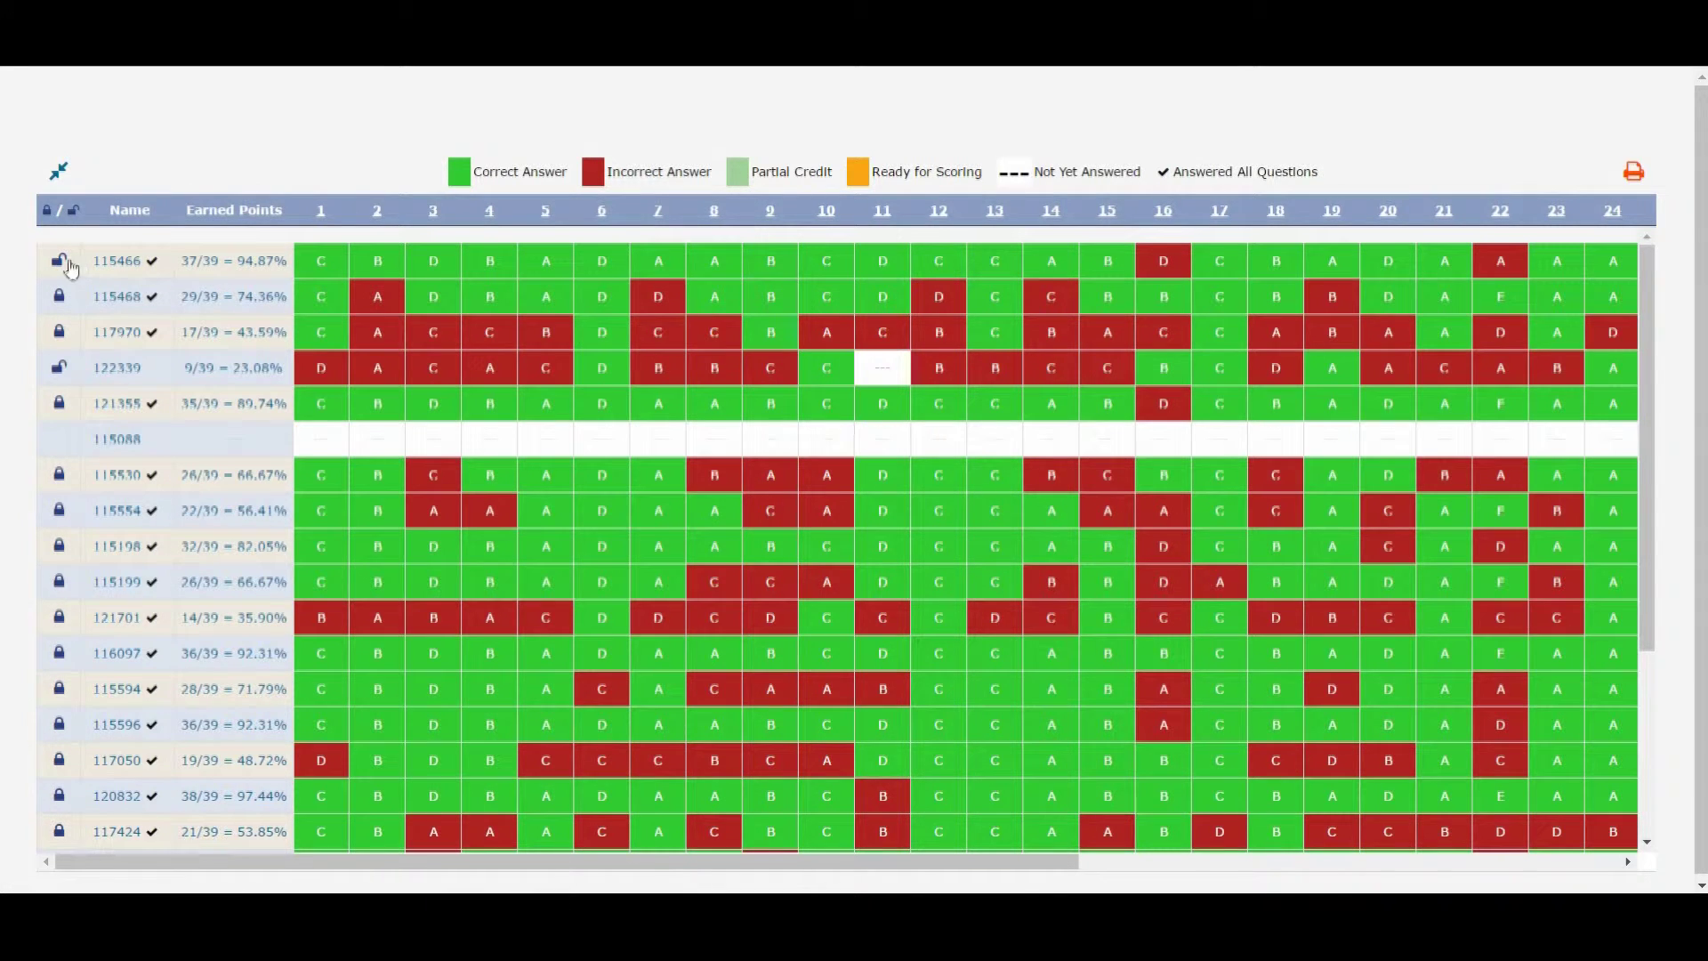
{"action": "left_click", "coordinate": [76, 246]}
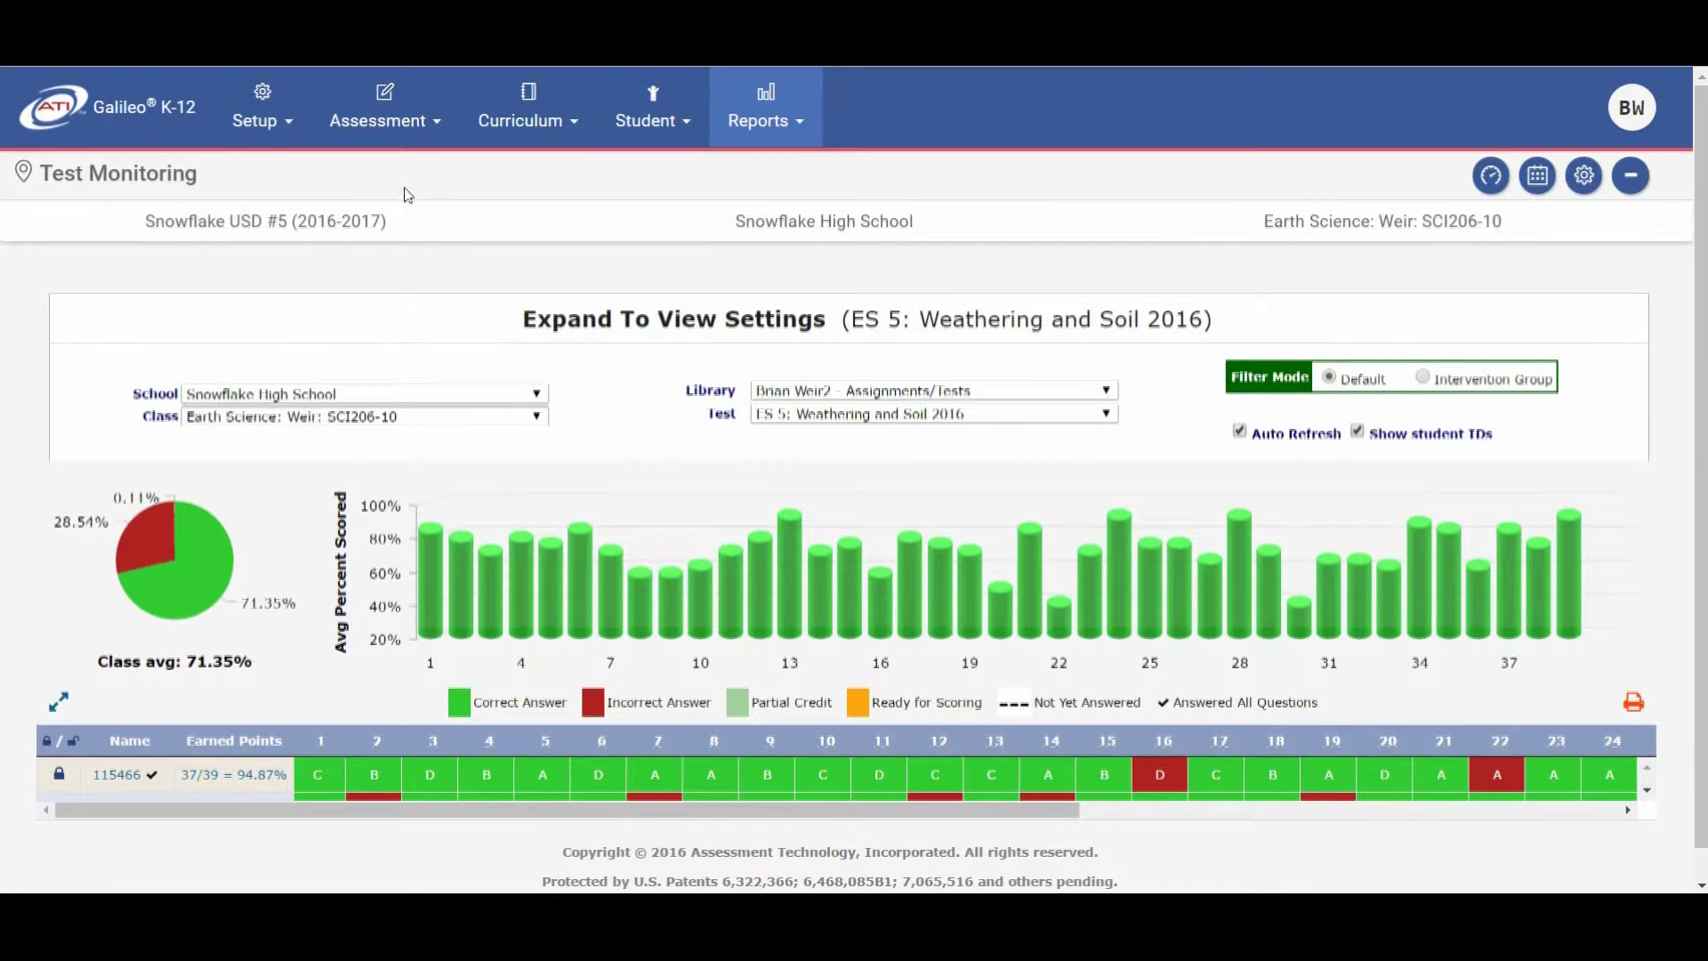
Open the Test Builder with the teacher's Assignments/Tests library selected.
{"action": "left_click", "coordinate": [388, 128]}
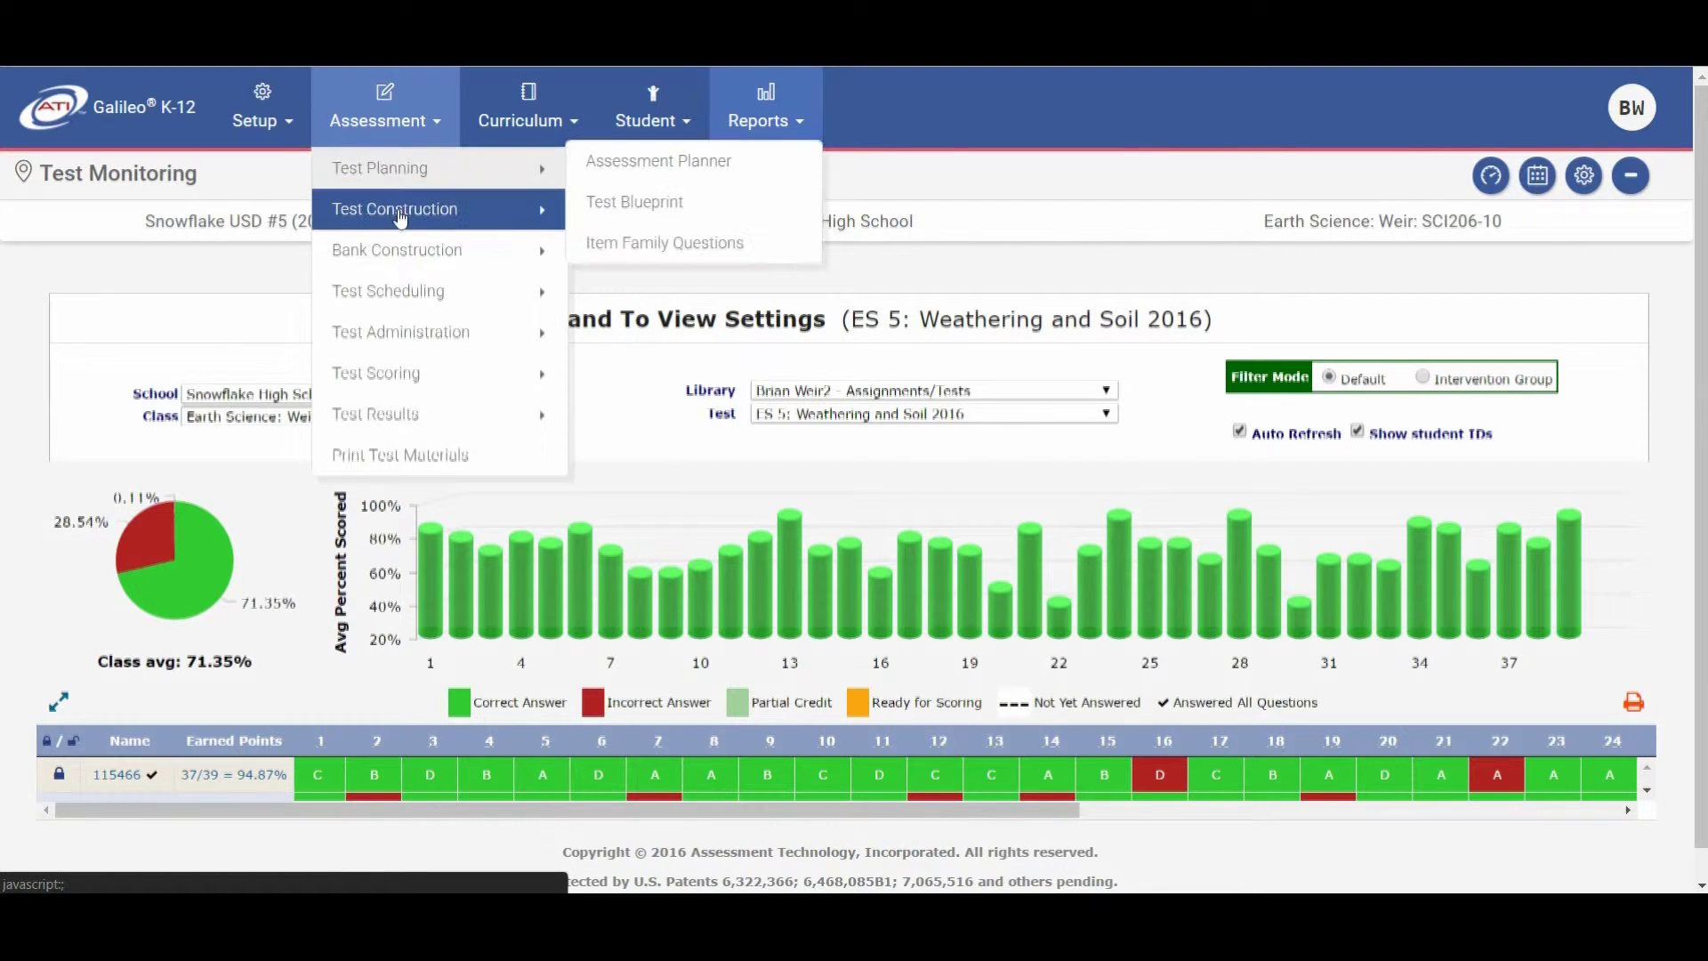
{"action": "mouse_move", "coordinate": [399, 217]}
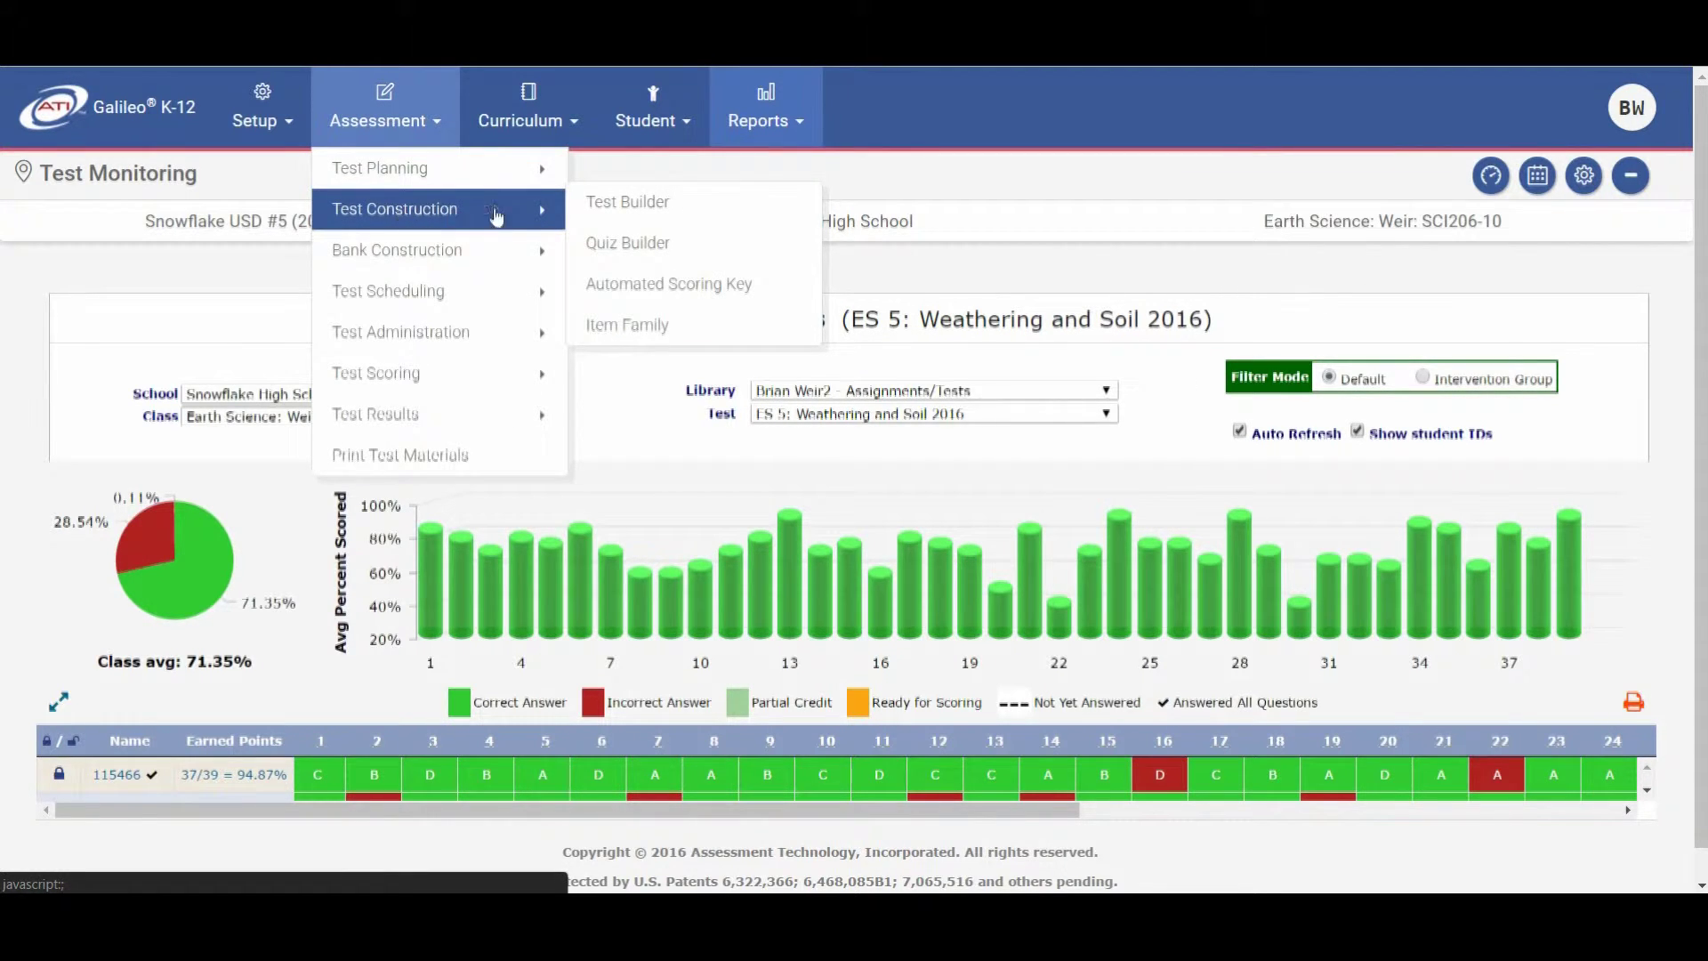
{"action": "left_click", "coordinate": [629, 206]}
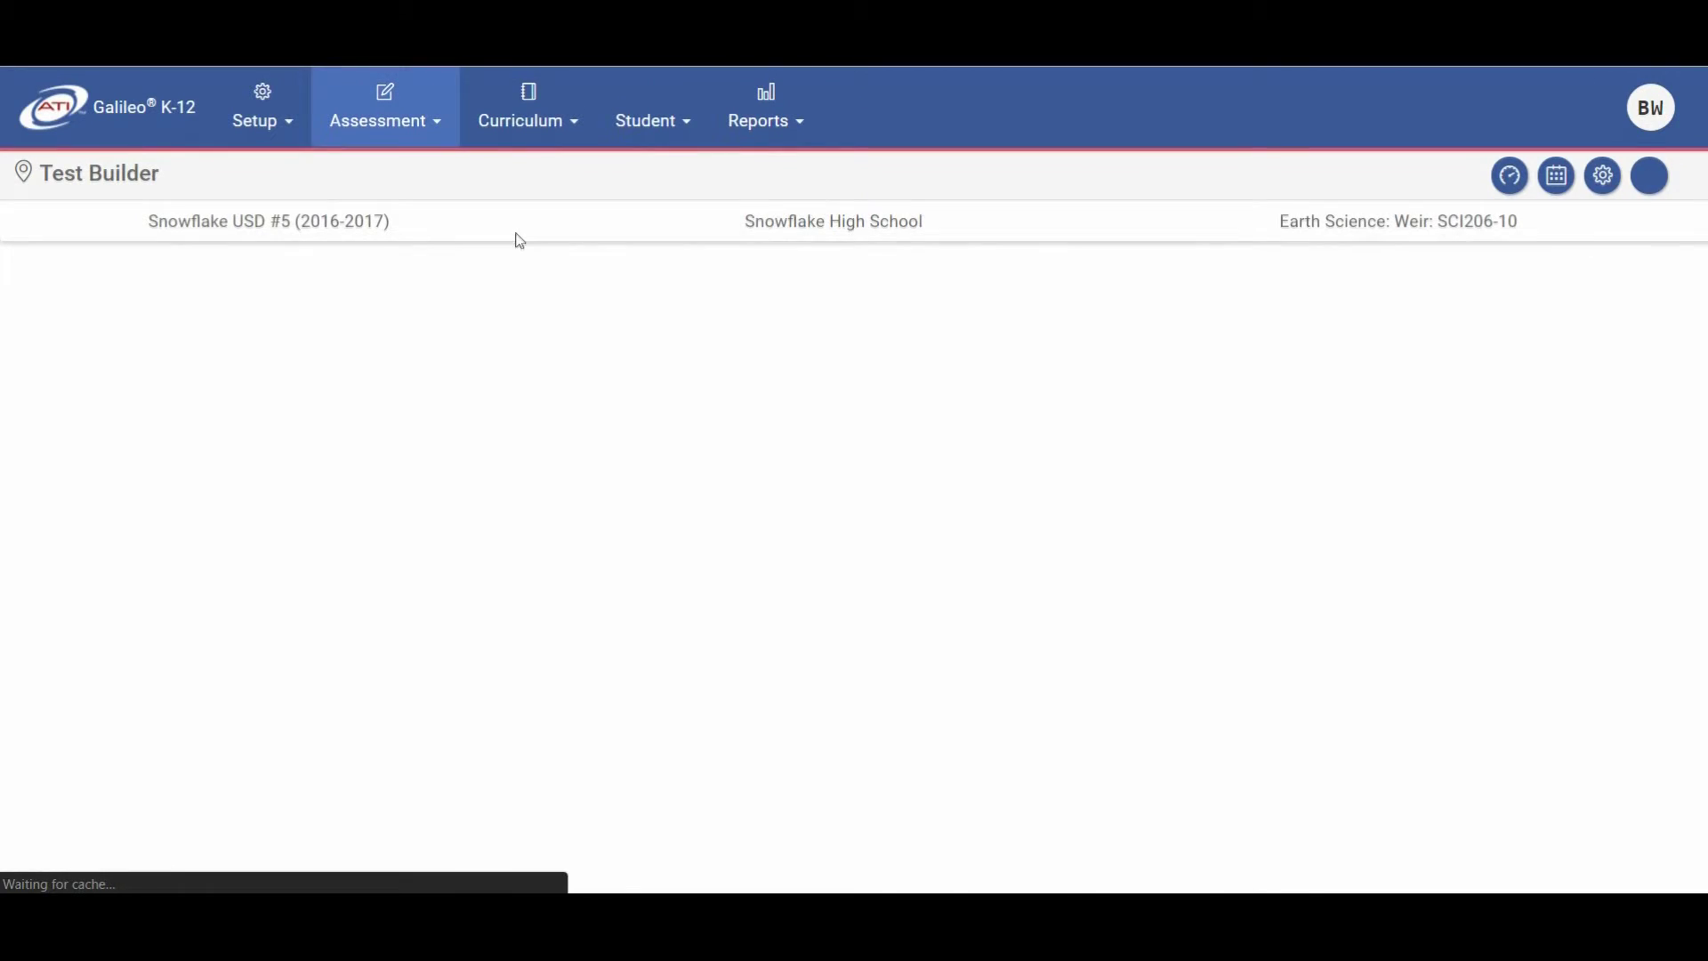
{"action": "scroll", "coordinate": [752, 342], "scroll_direction": "down", "scroll_amount": 2}
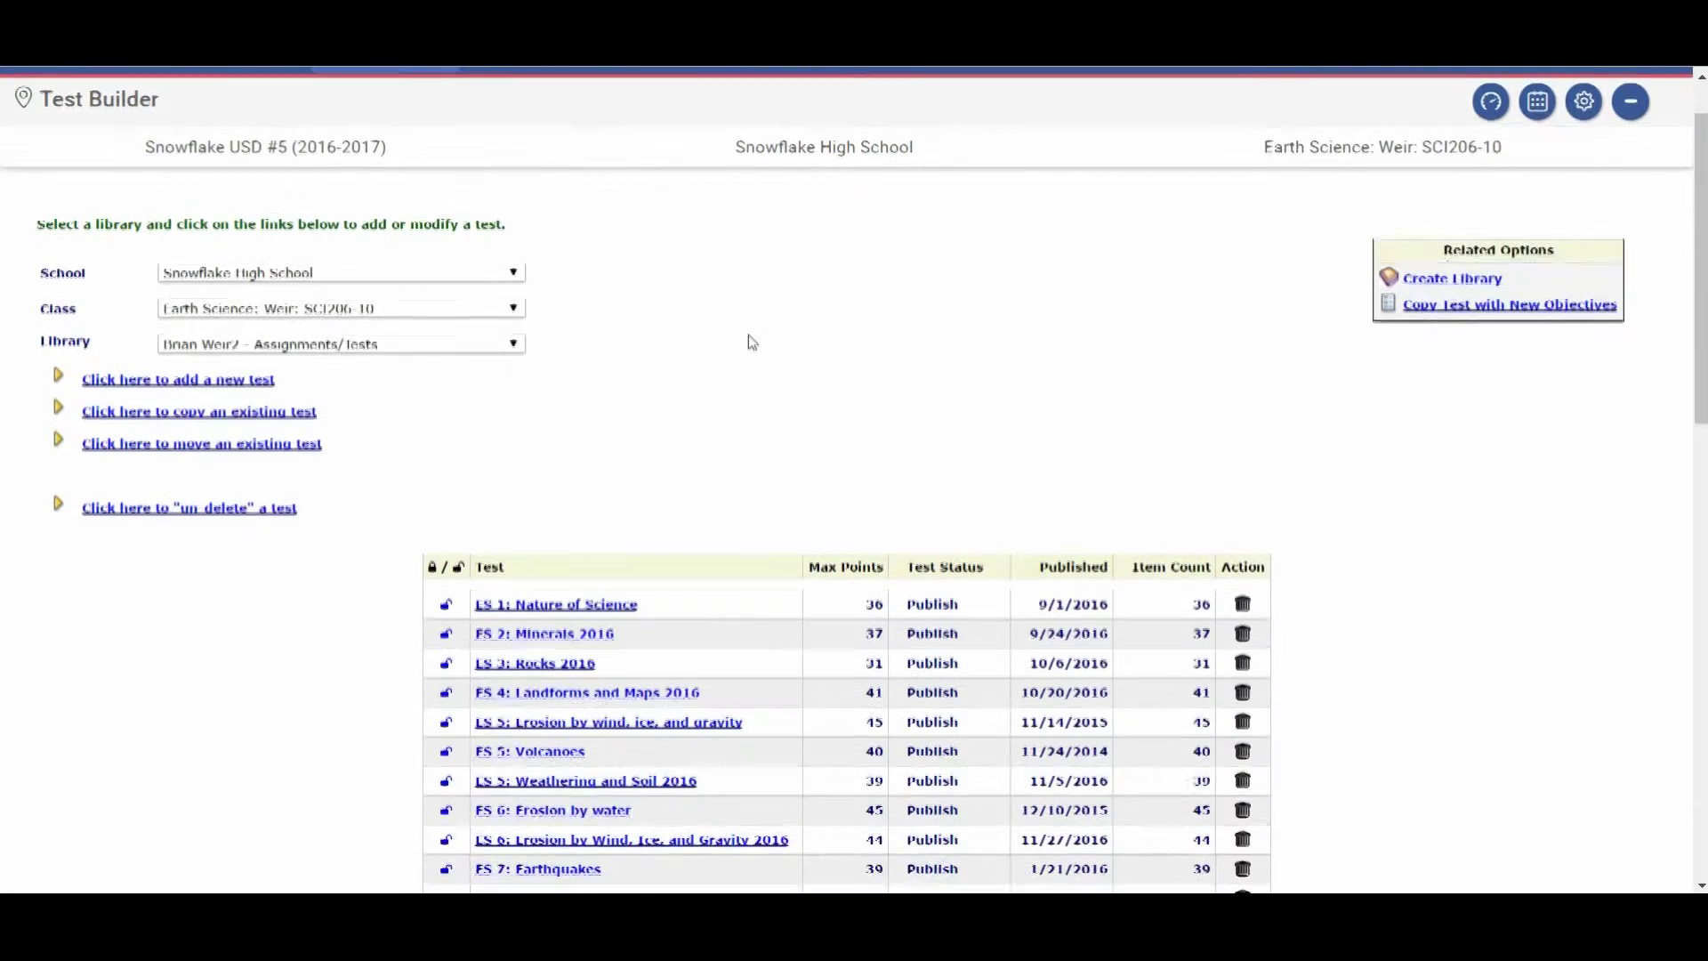
{"action": "left_click", "coordinate": [294, 268]}
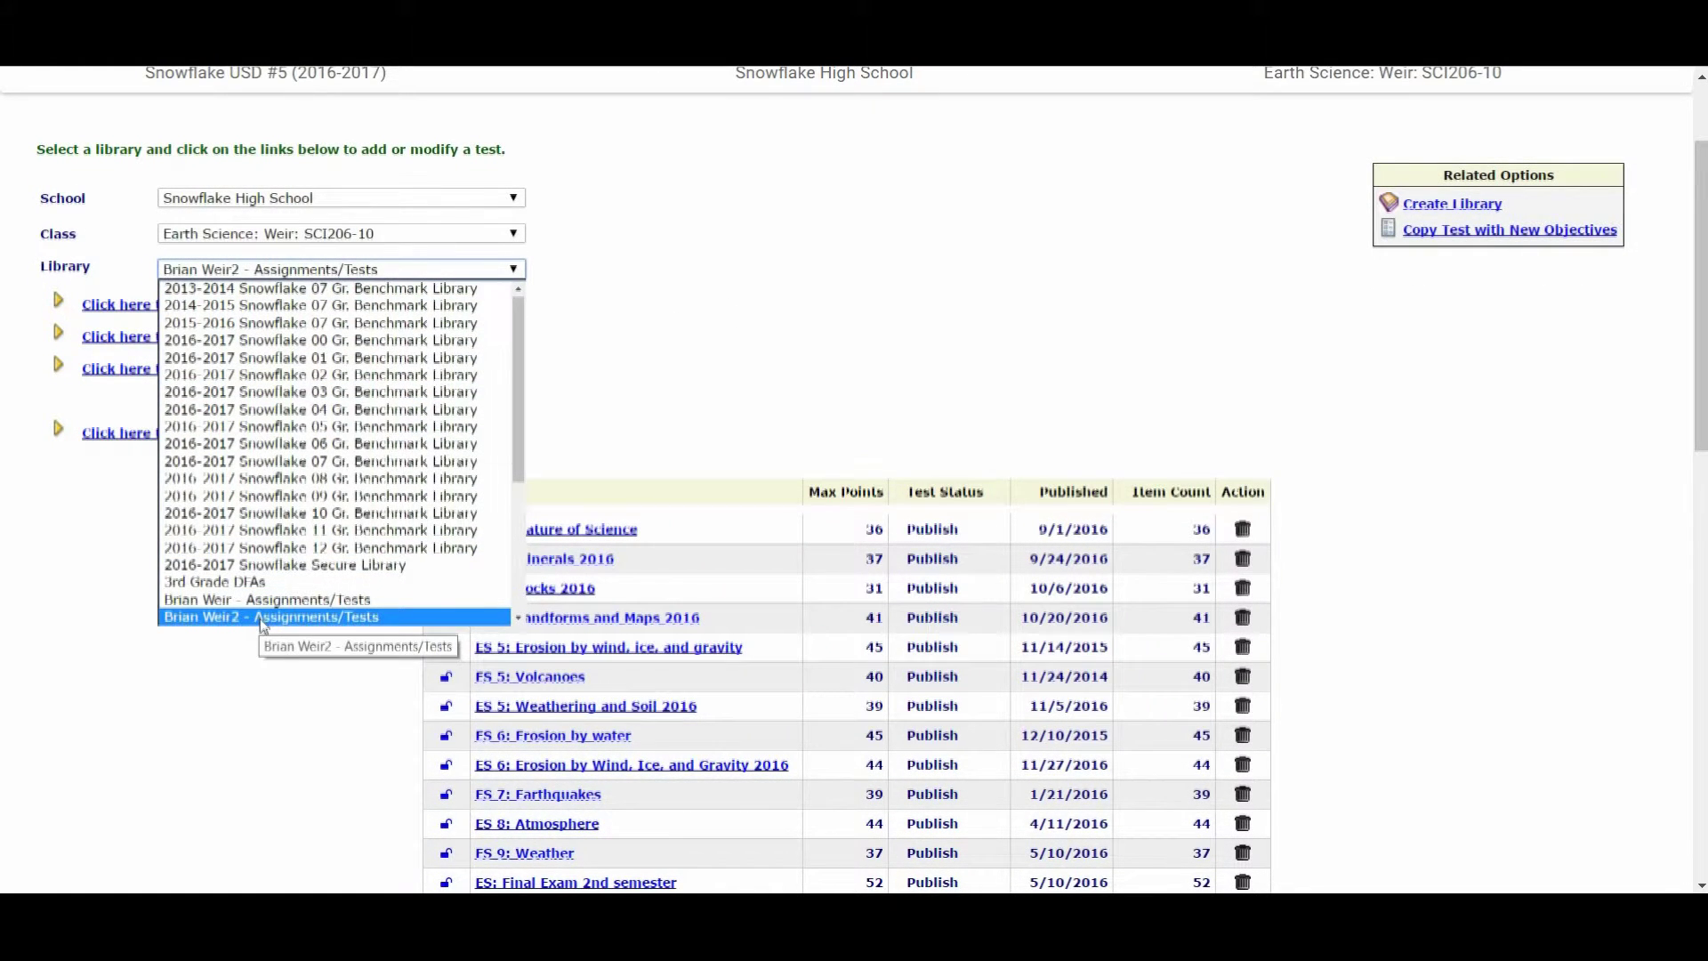
{"action": "left_click", "coordinate": [264, 618]}
{"action": "scroll", "coordinate": [636, 296], "scroll_direction": "down", "scroll_amount": 1}
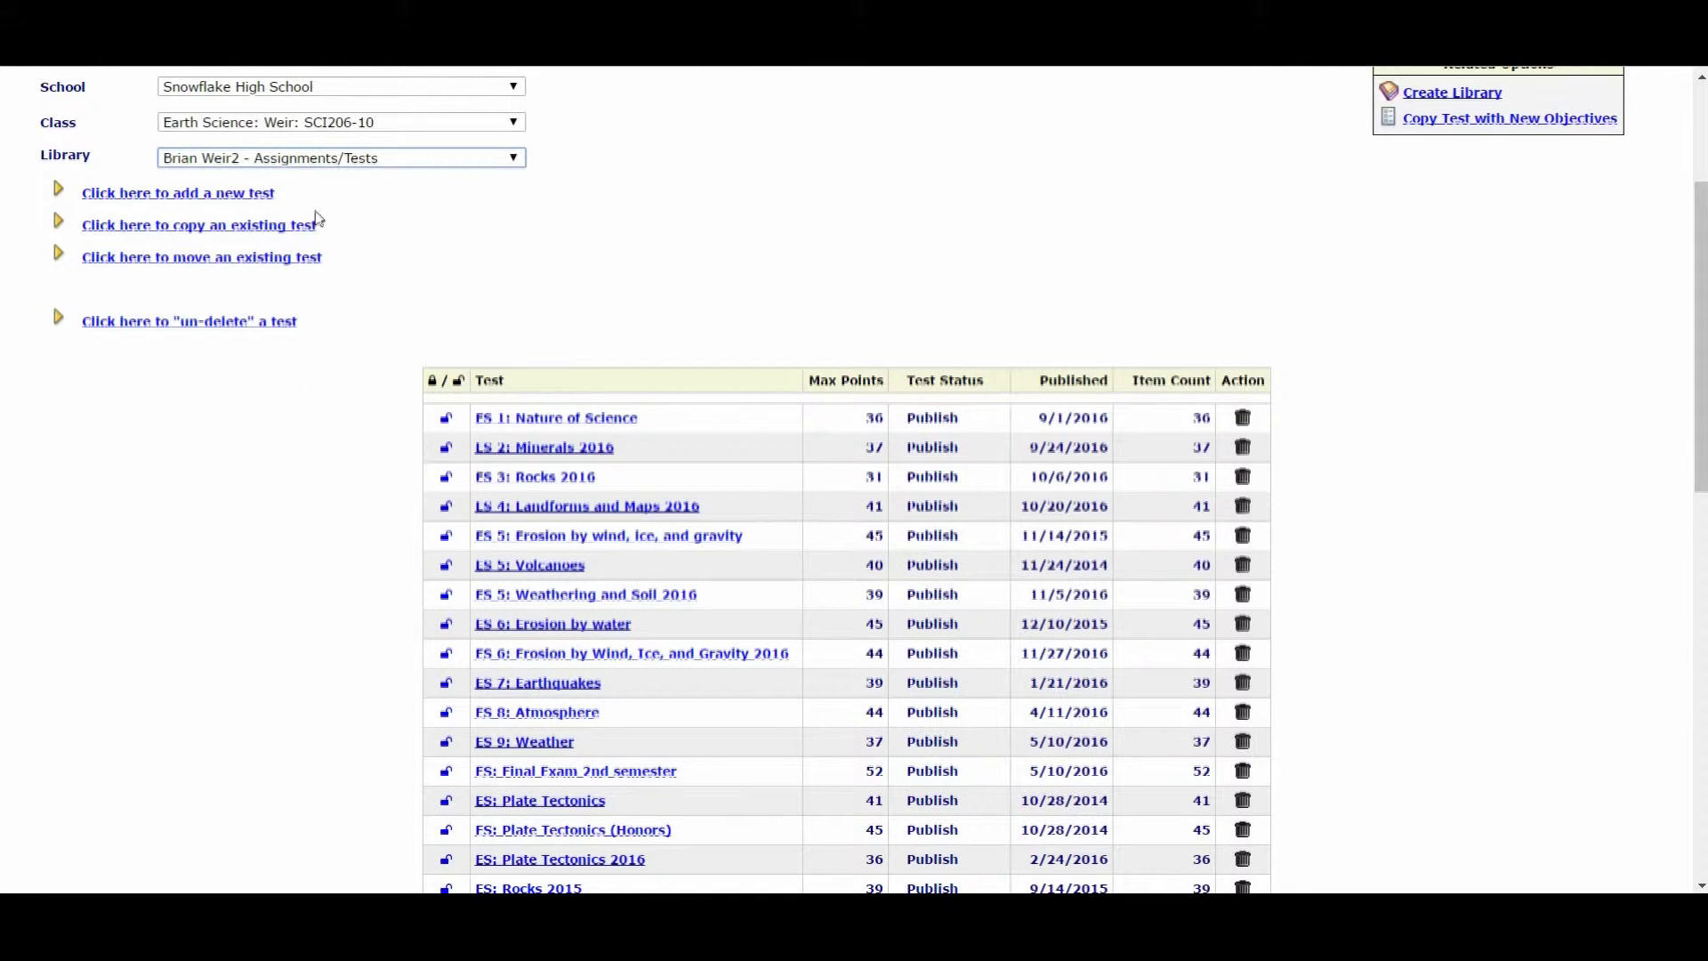
Start copying ES 3: Rocks 2016 from the teacher's Assignments/Tests library.
{"action": "left_click", "coordinate": [186, 229]}
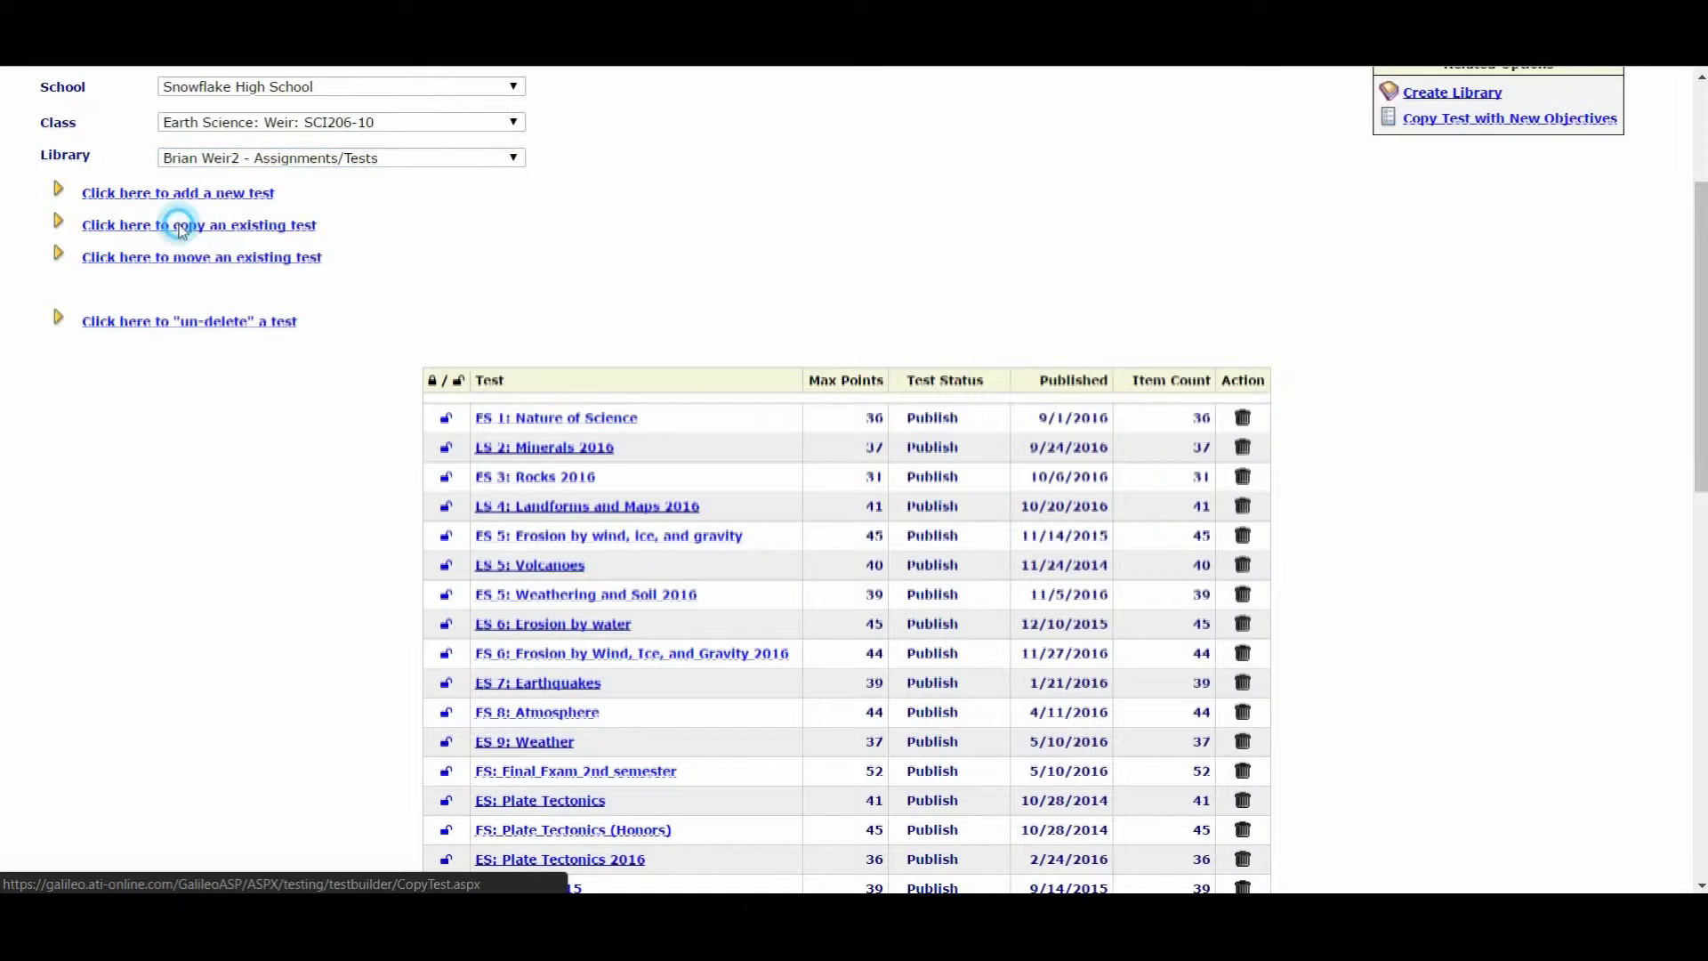
{"action": "scroll", "coordinate": [596, 295], "scroll_direction": "down", "scroll_amount": 1}
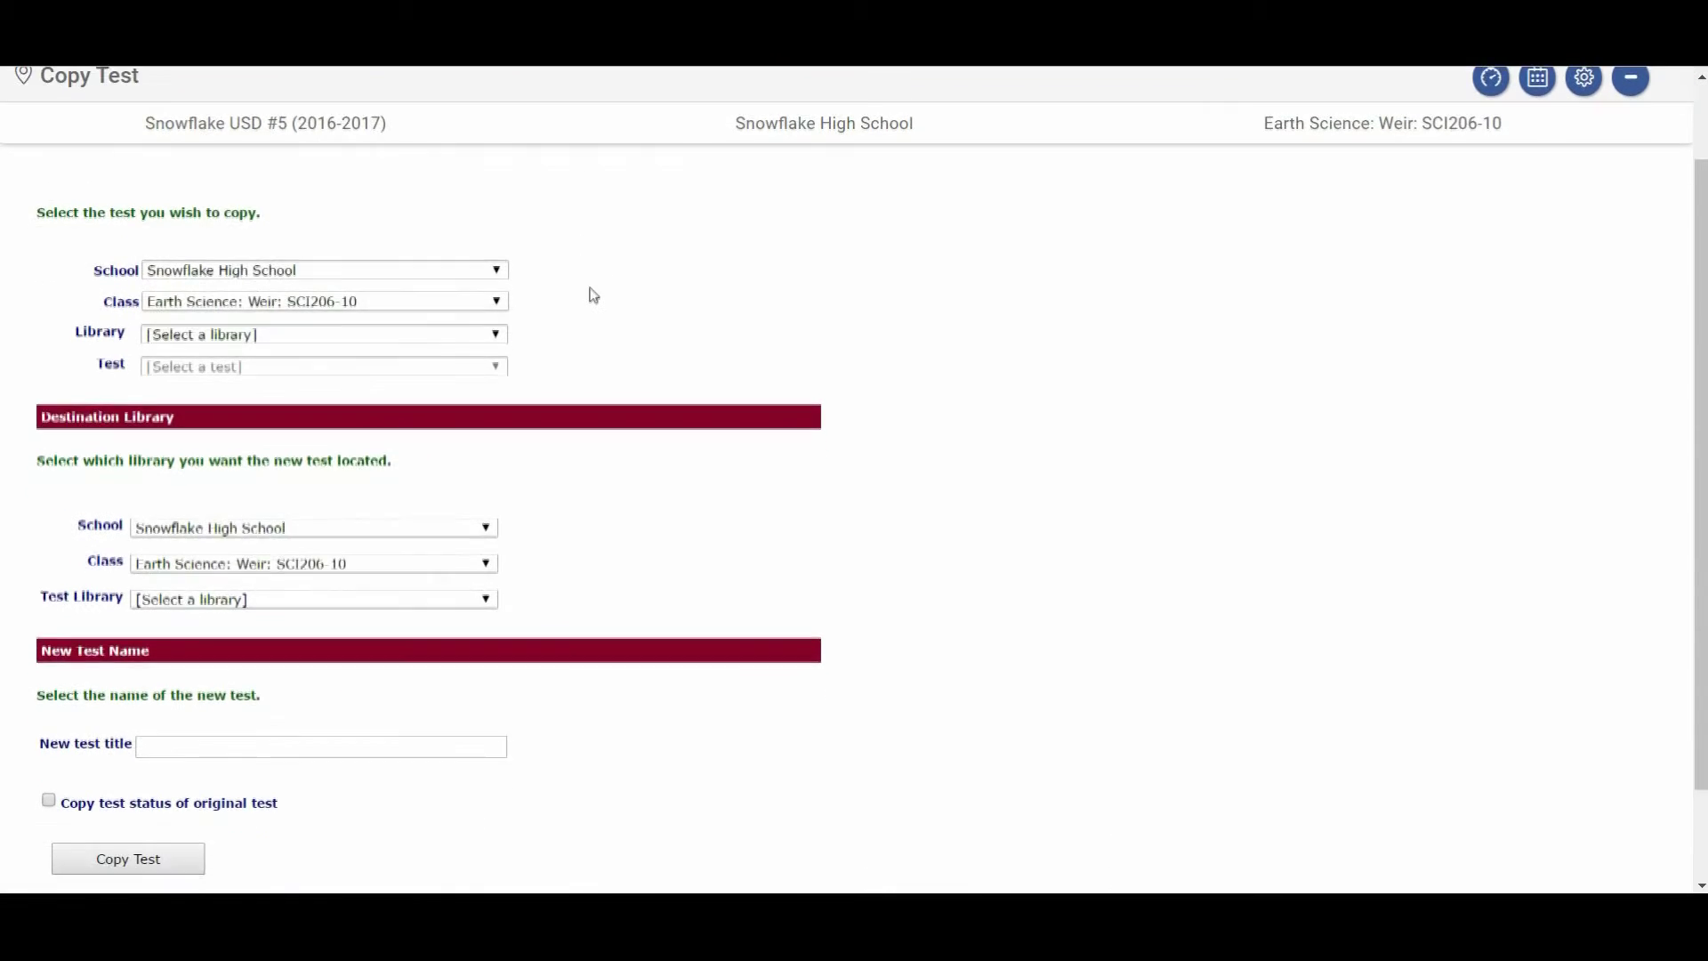
{"action": "left_click", "coordinate": [377, 322]}
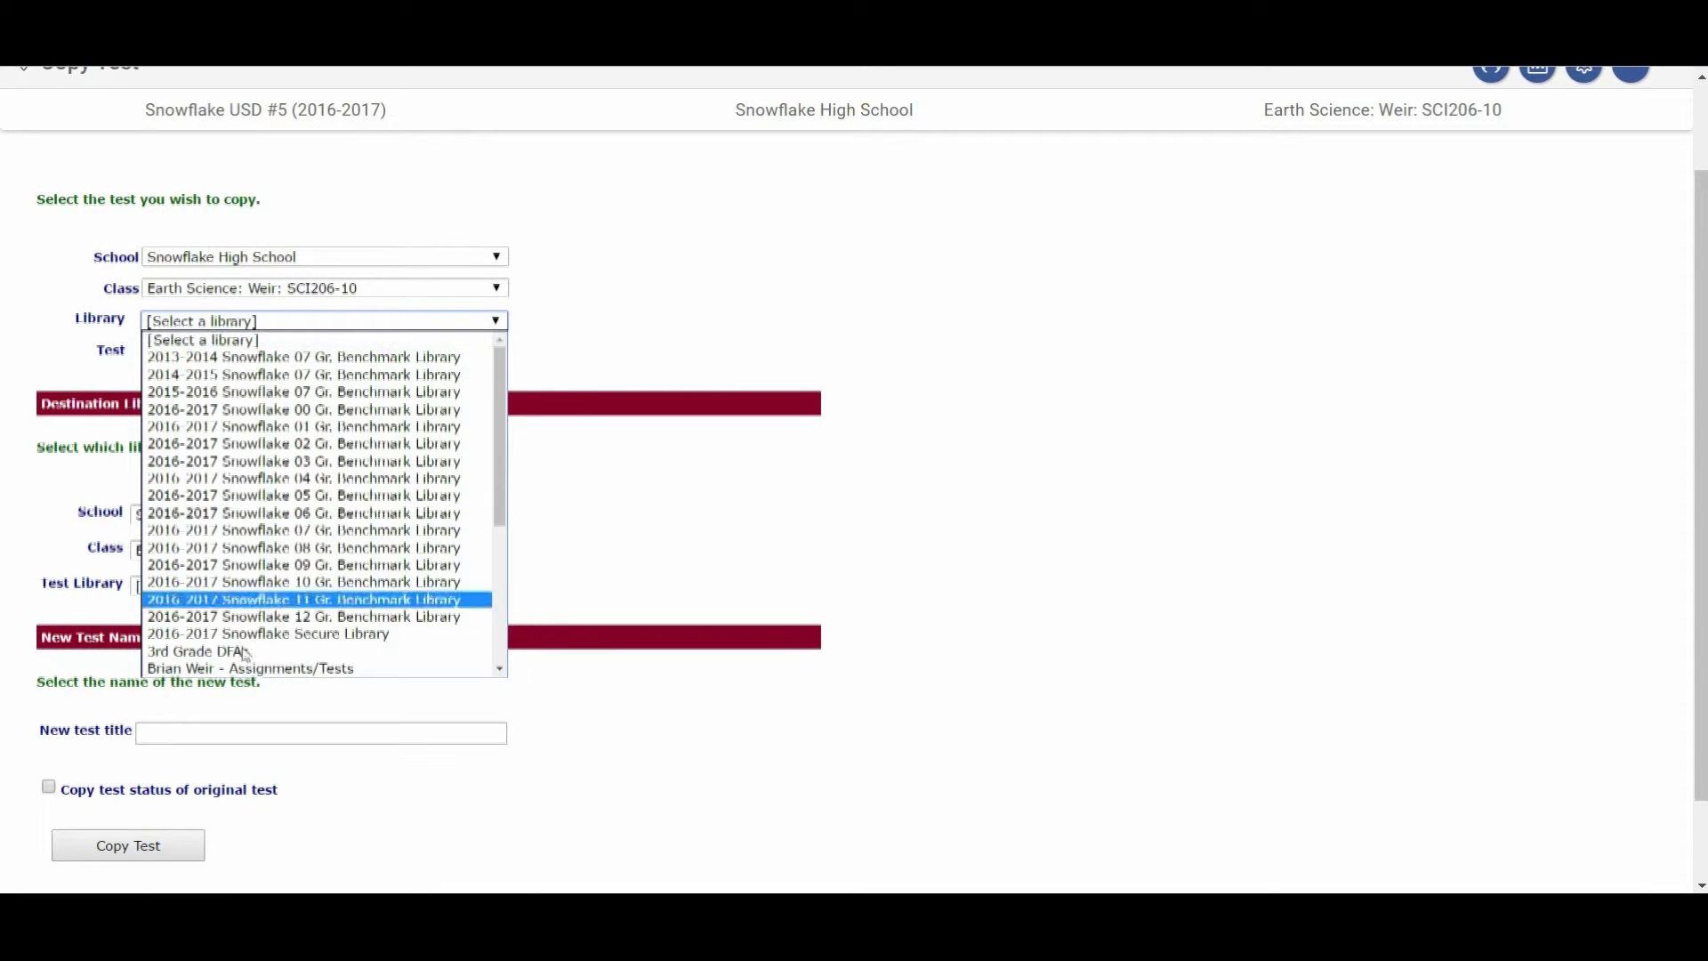
{"action": "scroll", "coordinate": [264, 647], "scroll_direction": "down", "scroll_amount": 1}
{"action": "left_click", "coordinate": [256, 616]}
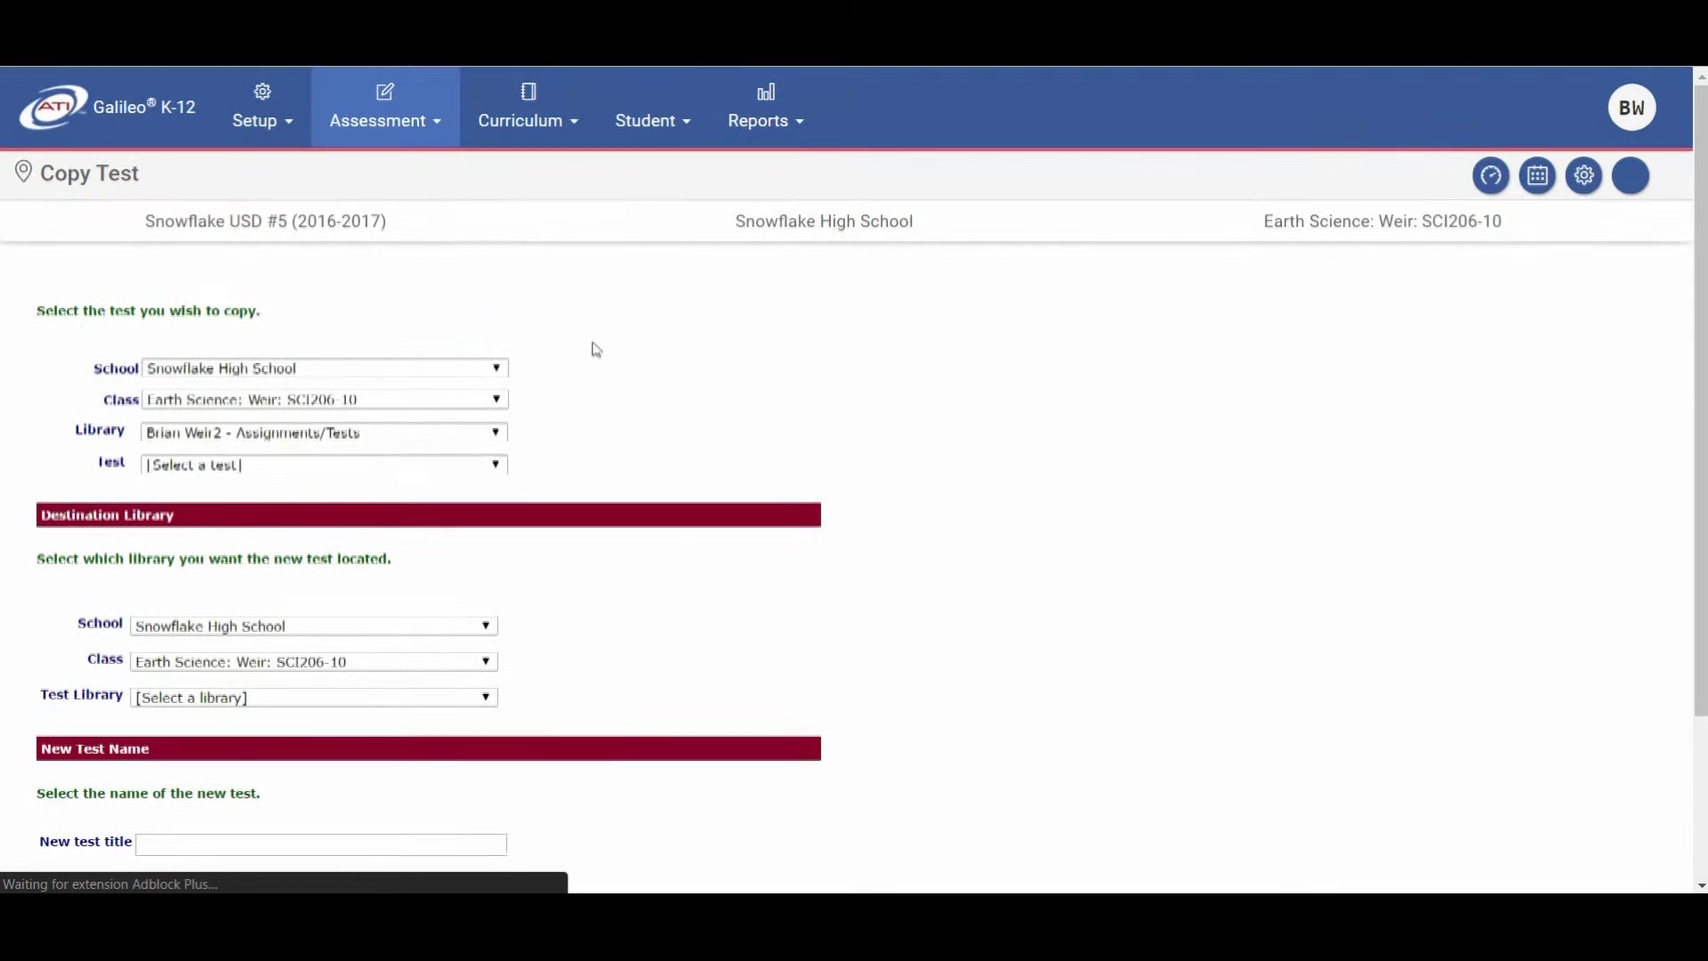
{"action": "scroll", "coordinate": [400, 397], "scroll_direction": "down", "scroll_amount": 1}
{"action": "left_click", "coordinate": [386, 397]}
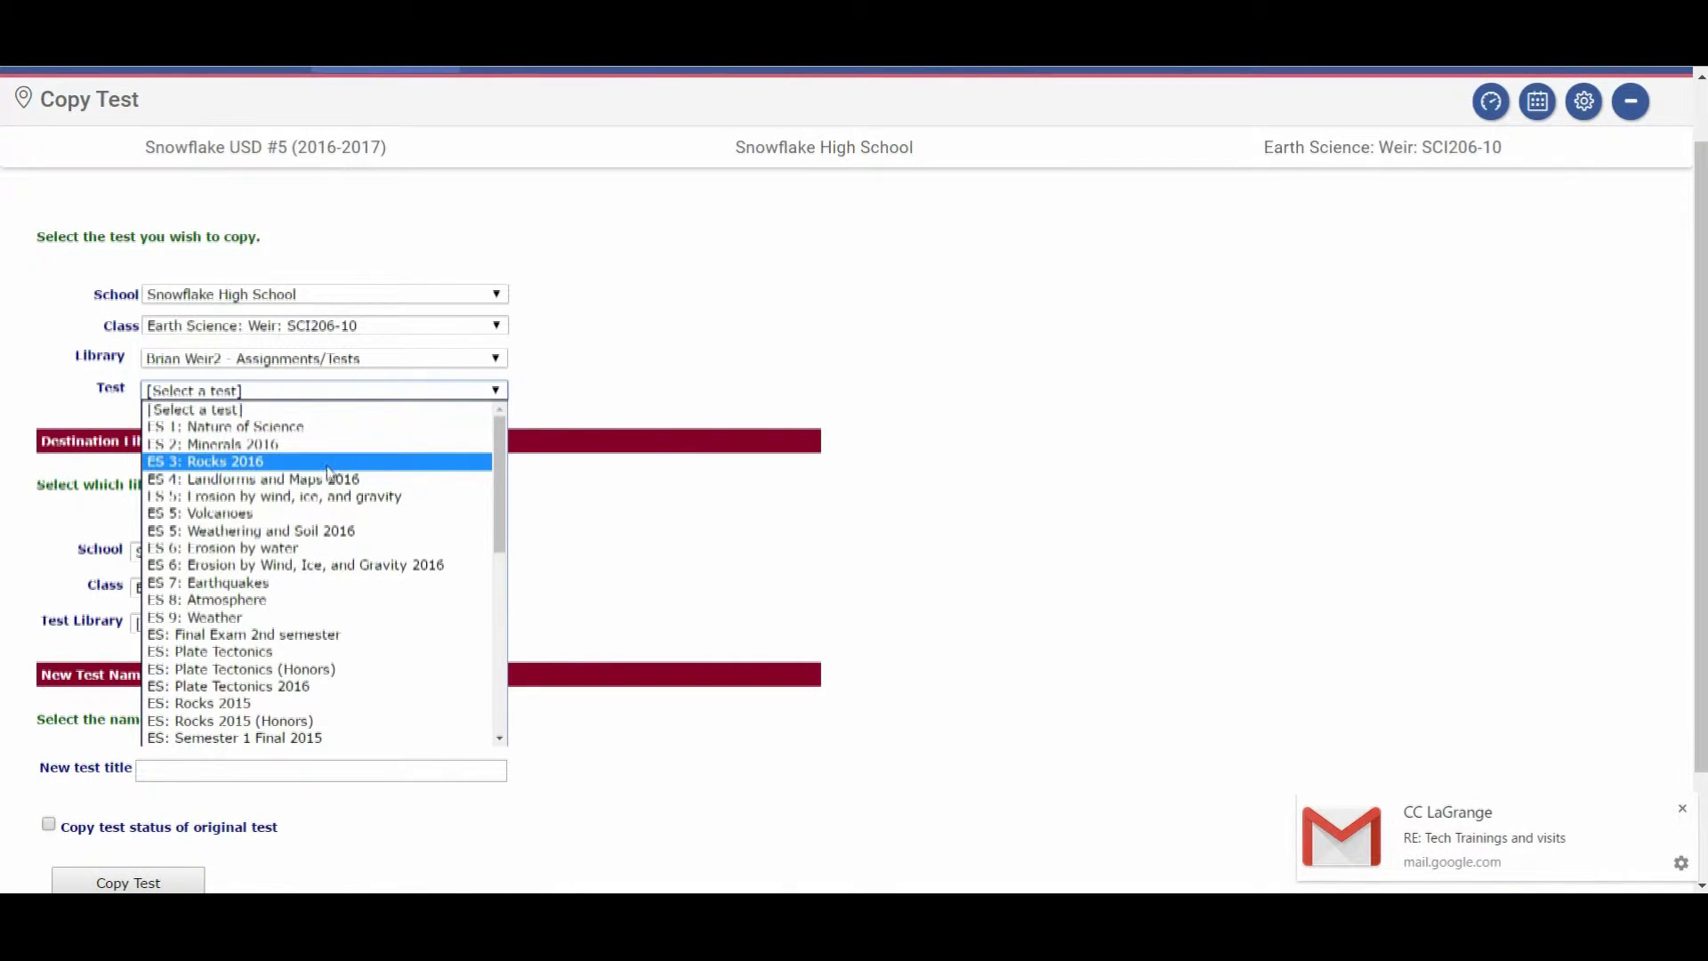
{"action": "left_click", "coordinate": [202, 465]}
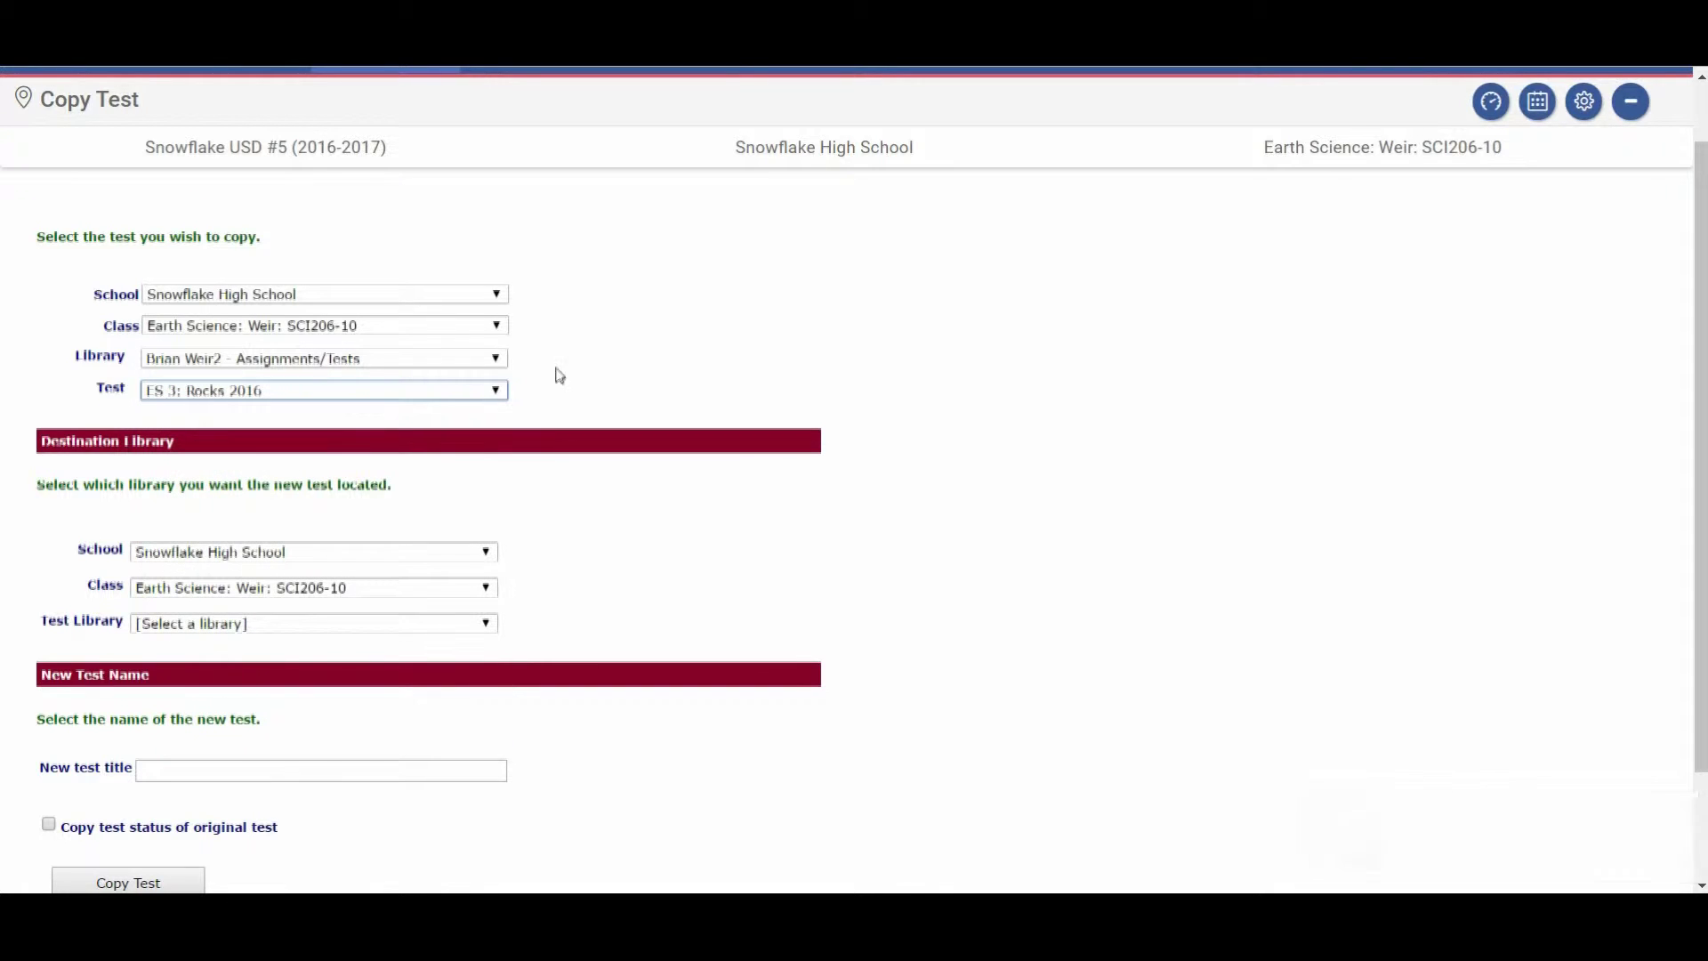
{"action": "scroll", "coordinate": [685, 367], "scroll_direction": "up", "scroll_amount": 1}
{"action": "scroll", "coordinate": [518, 480], "scroll_direction": "down", "scroll_amount": 1}
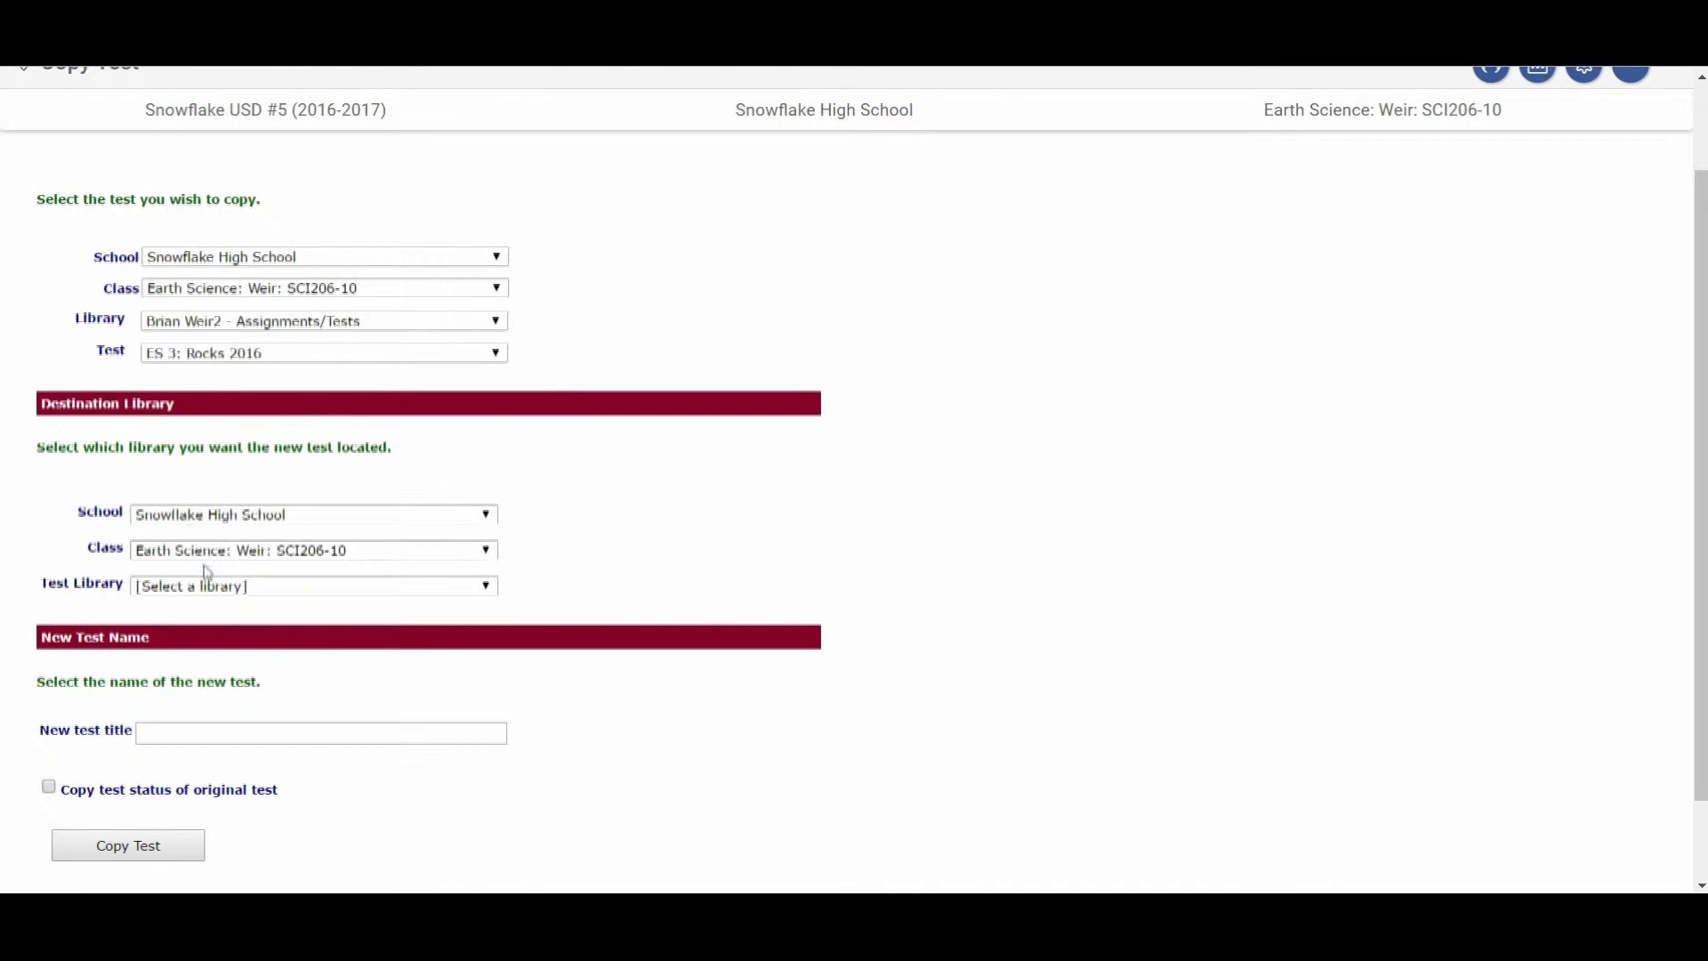
Send the copy to the teacher's Assignments/Tests library and title it 'Rocks 2016 Version 2'.
{"action": "left_click", "coordinate": [205, 594]}
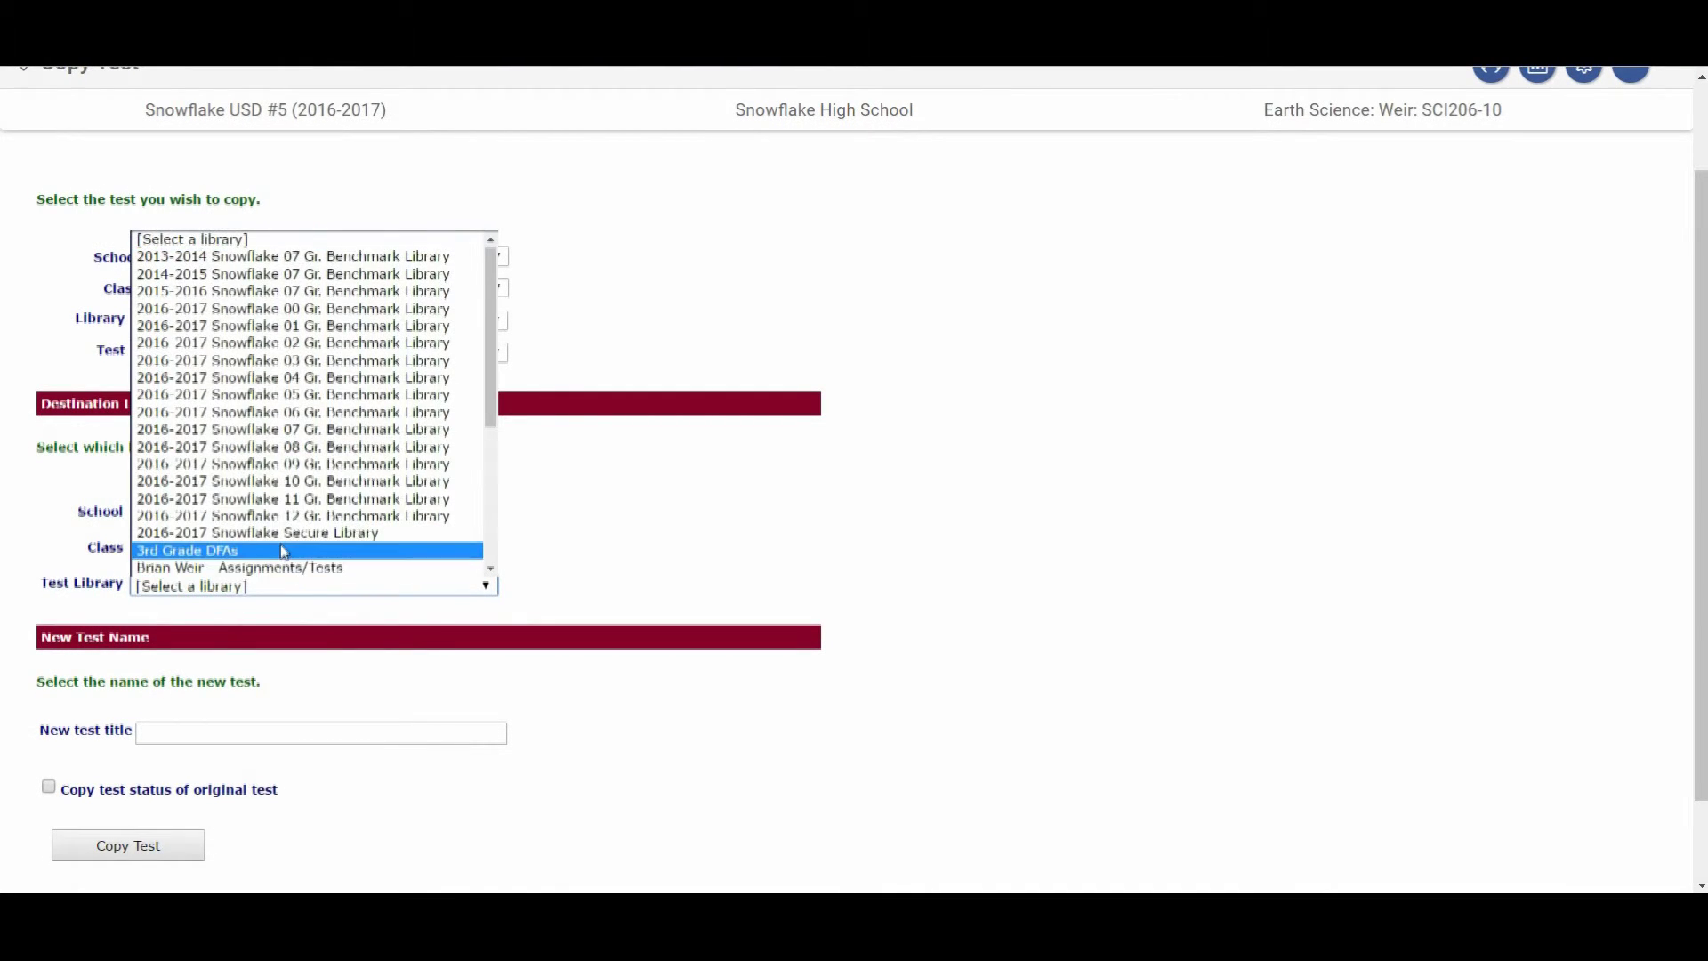
{"action": "scroll", "coordinate": [284, 552], "scroll_direction": "down", "scroll_amount": 3}
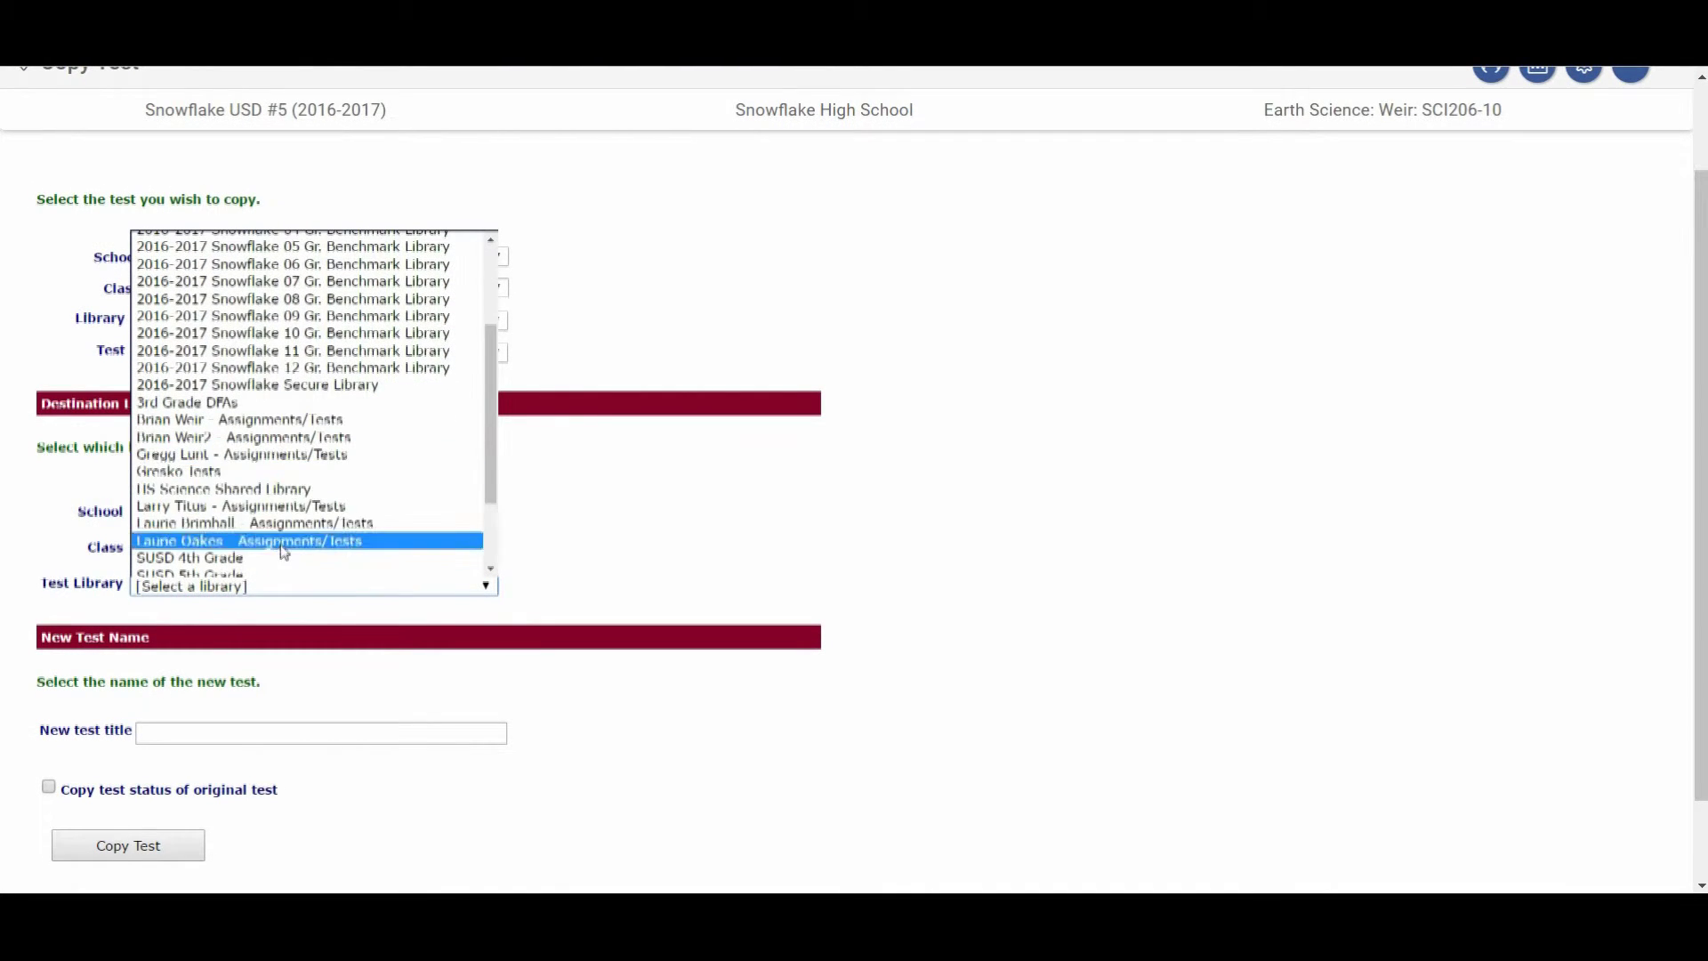
{"action": "left_click", "coordinate": [280, 442]}
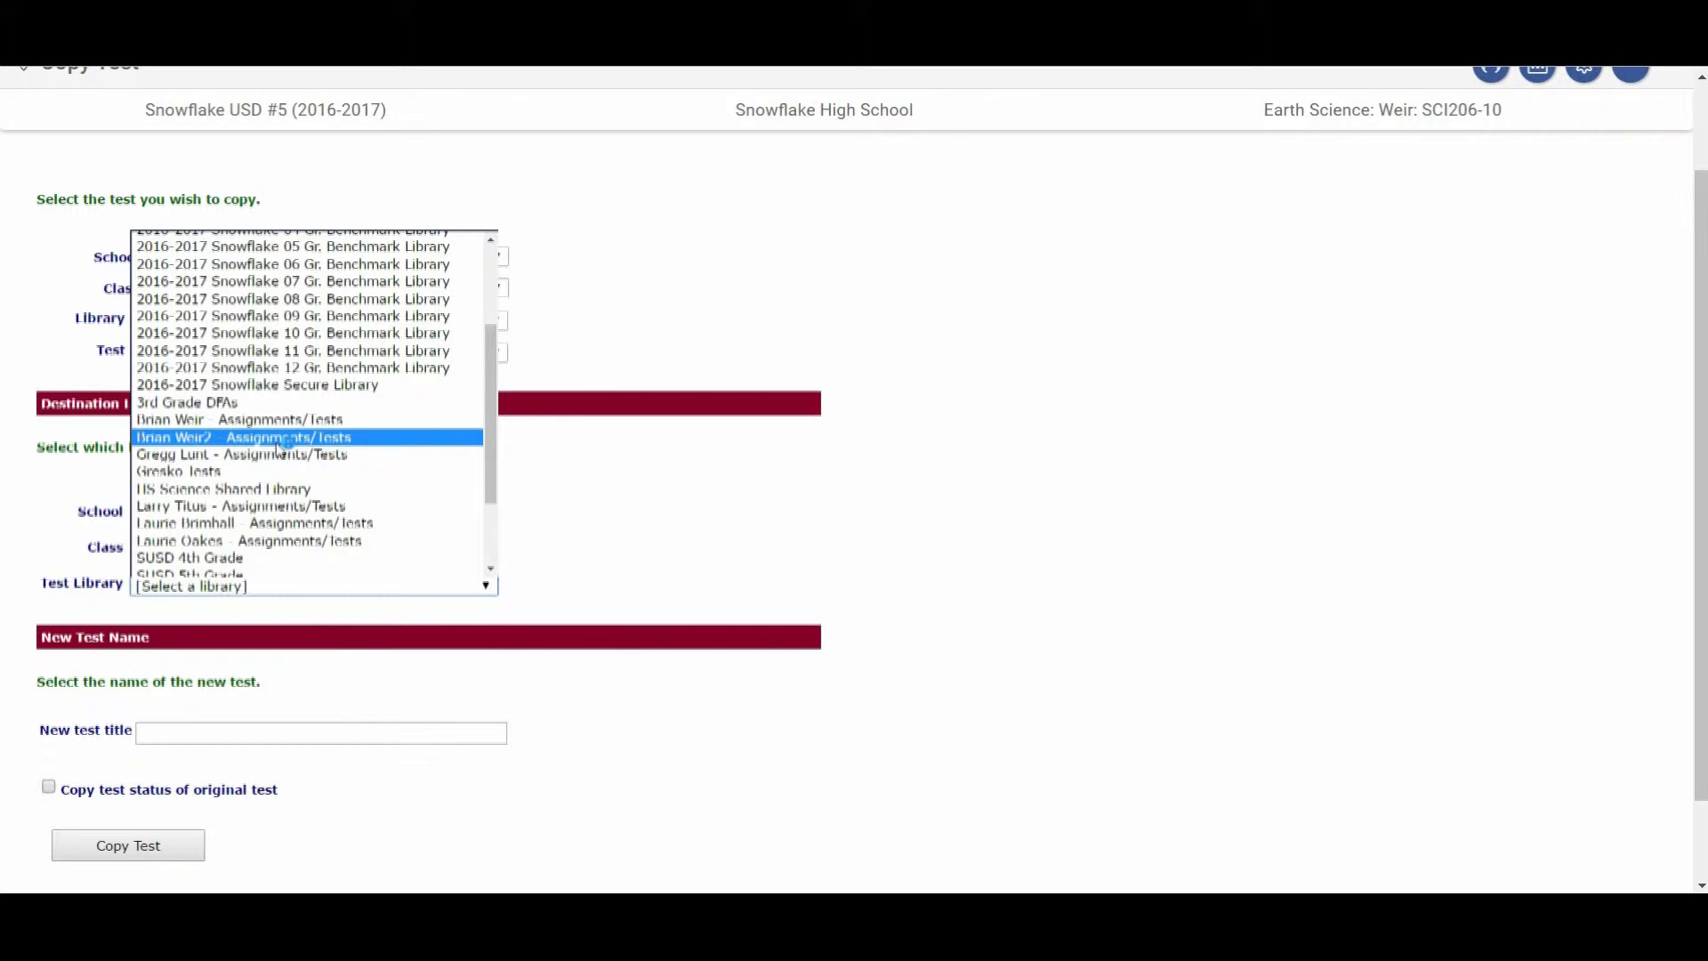
{"action": "left_click", "coordinate": [240, 734]}
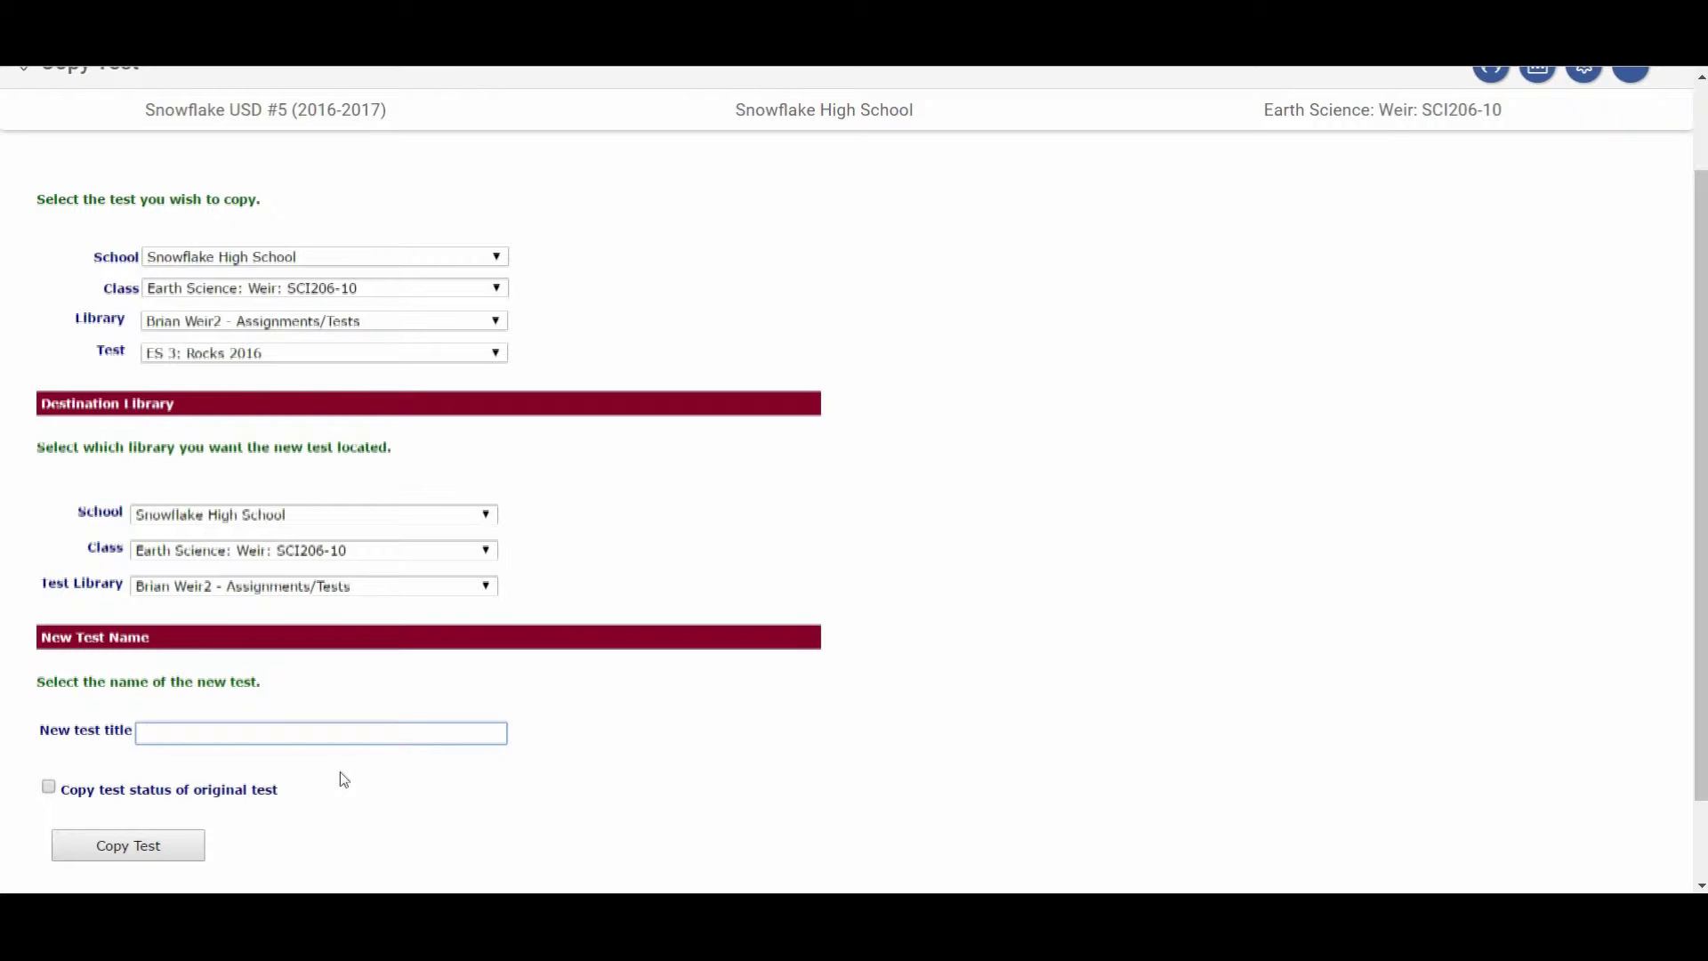
{"action": "type", "text": "Rocks 2016 Version 2"}
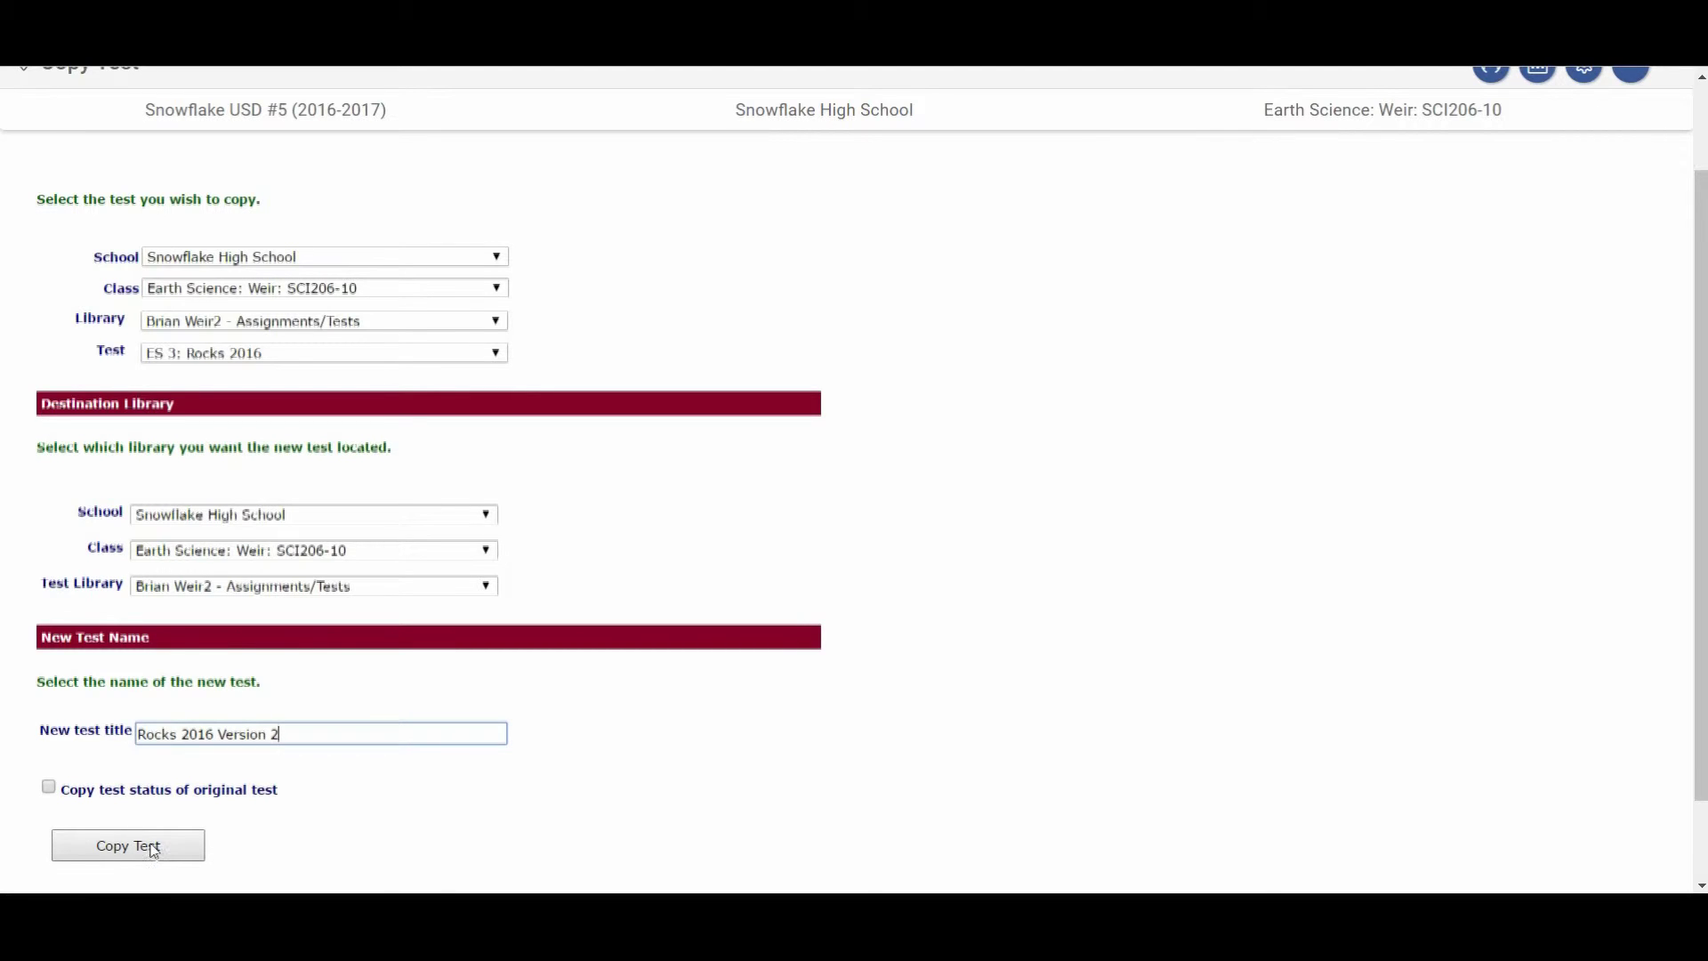
{"action": "scroll", "coordinate": [277, 354], "scroll_direction": "up", "scroll_amount": 1}
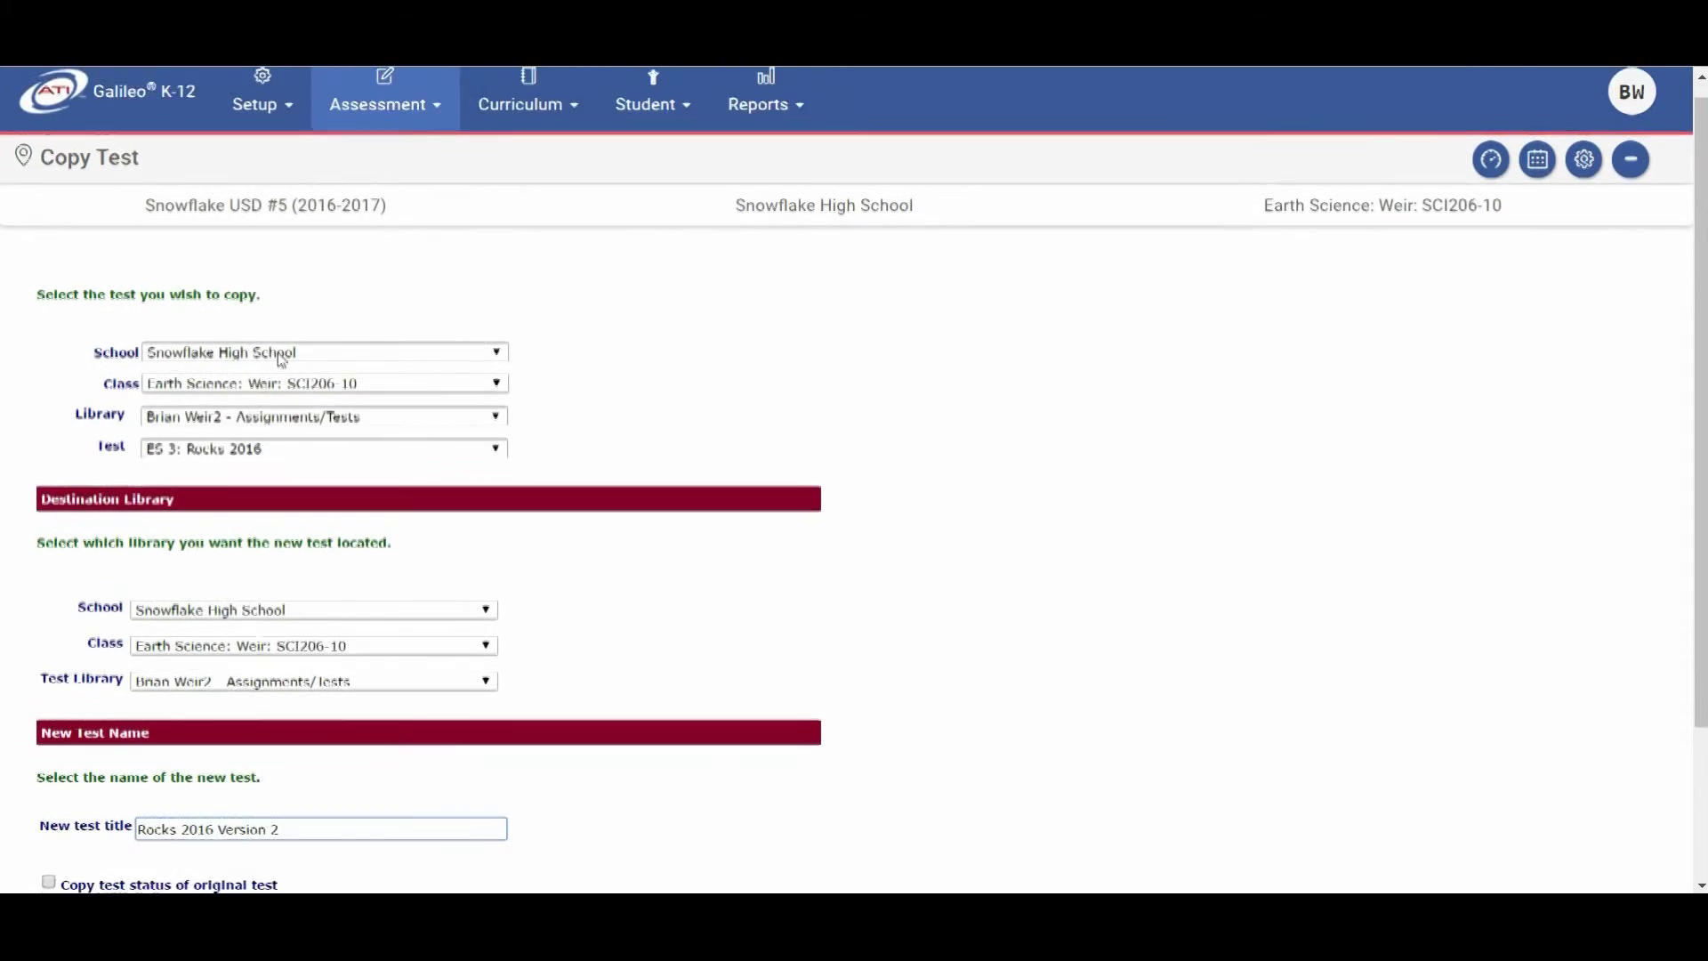
{"action": "scroll", "coordinate": [281, 358], "scroll_direction": "down", "scroll_amount": 2}
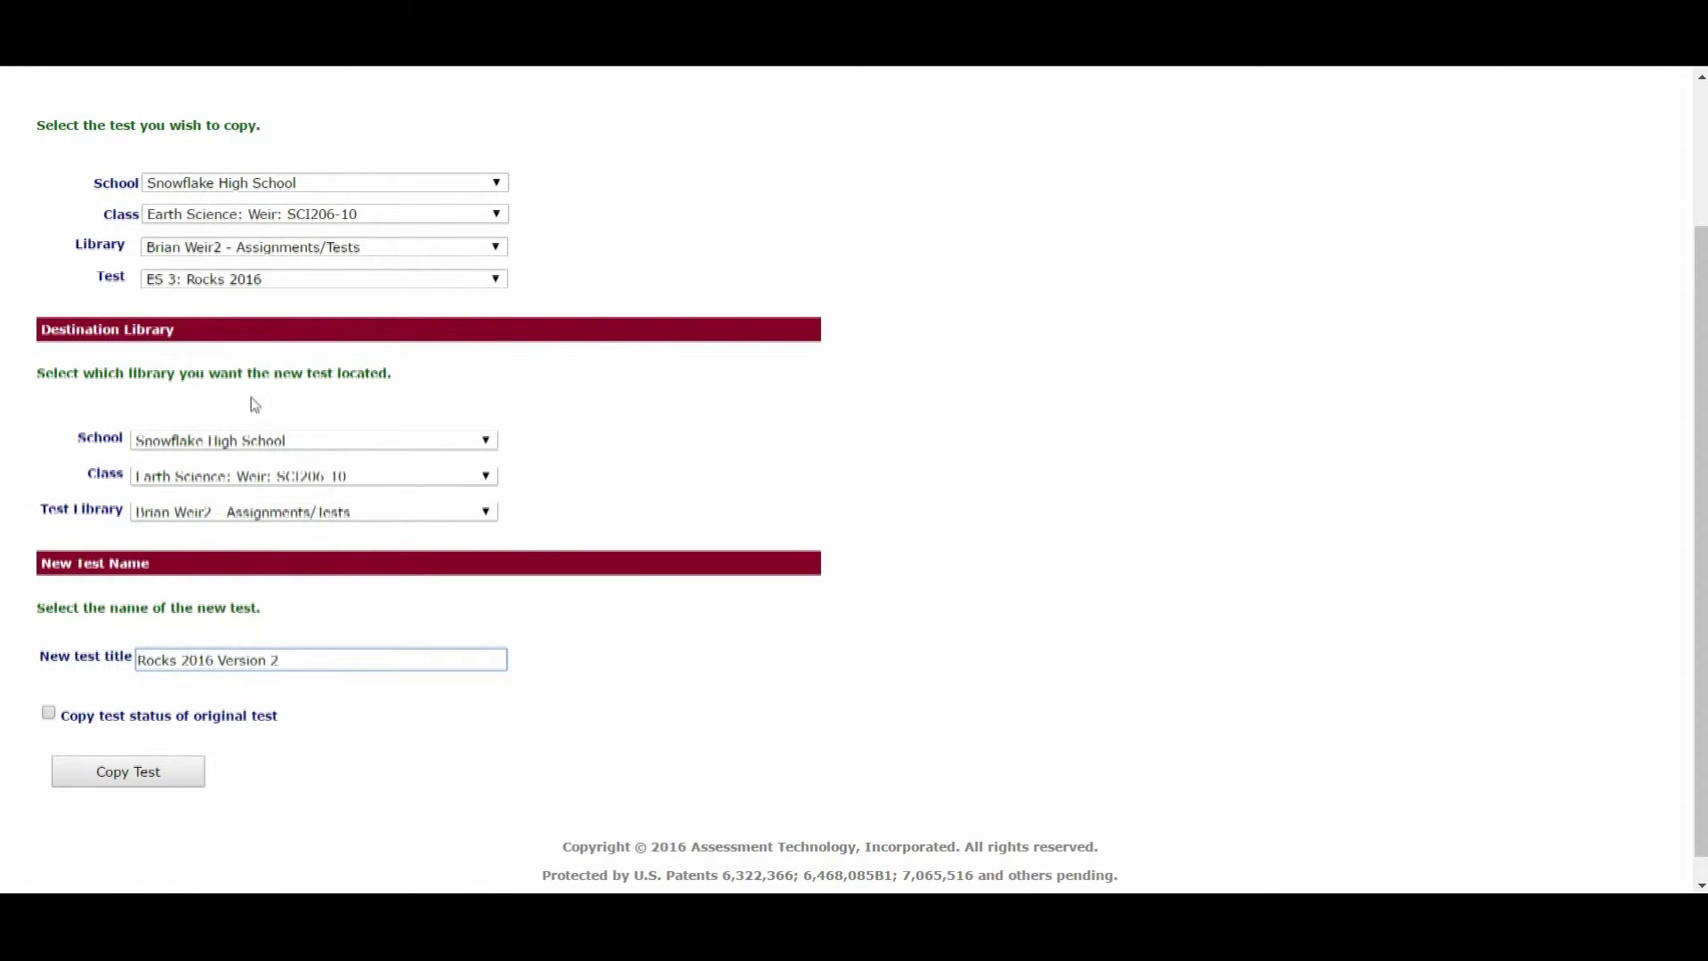
{"action": "scroll", "coordinate": [254, 405], "scroll_direction": "up", "scroll_amount": 2}
Go back to the Test Builder's list of tests.
{"action": "left_click", "coordinate": [402, 126]}
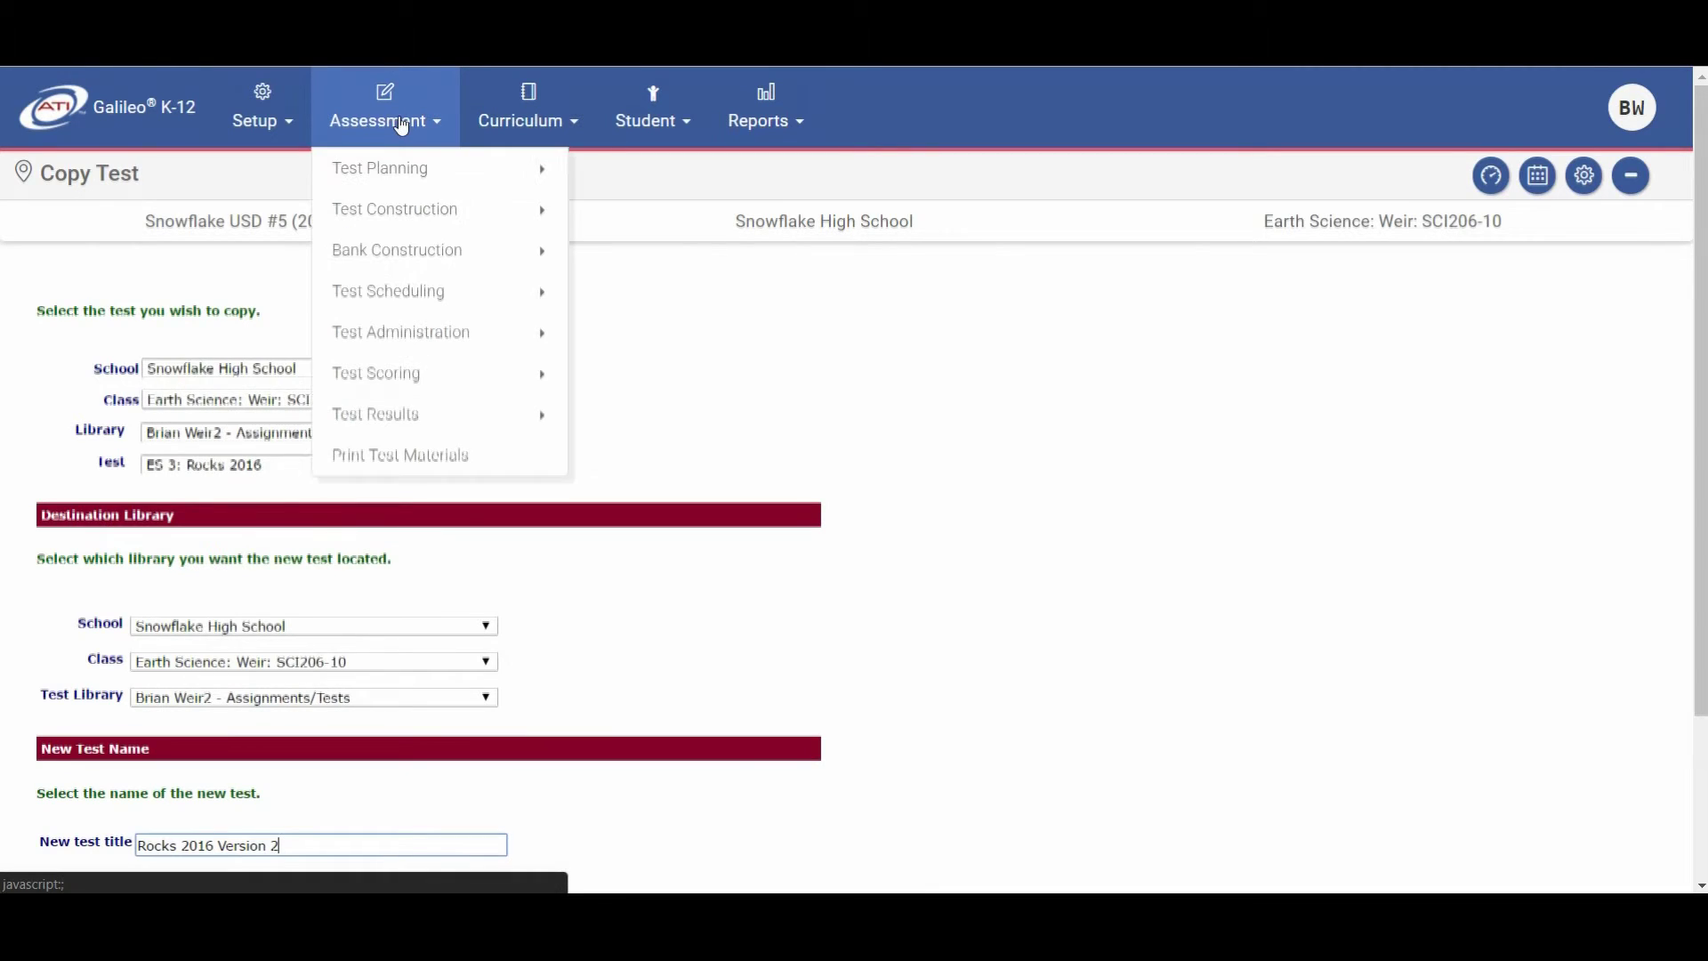
{"action": "mouse_move", "coordinate": [472, 210]}
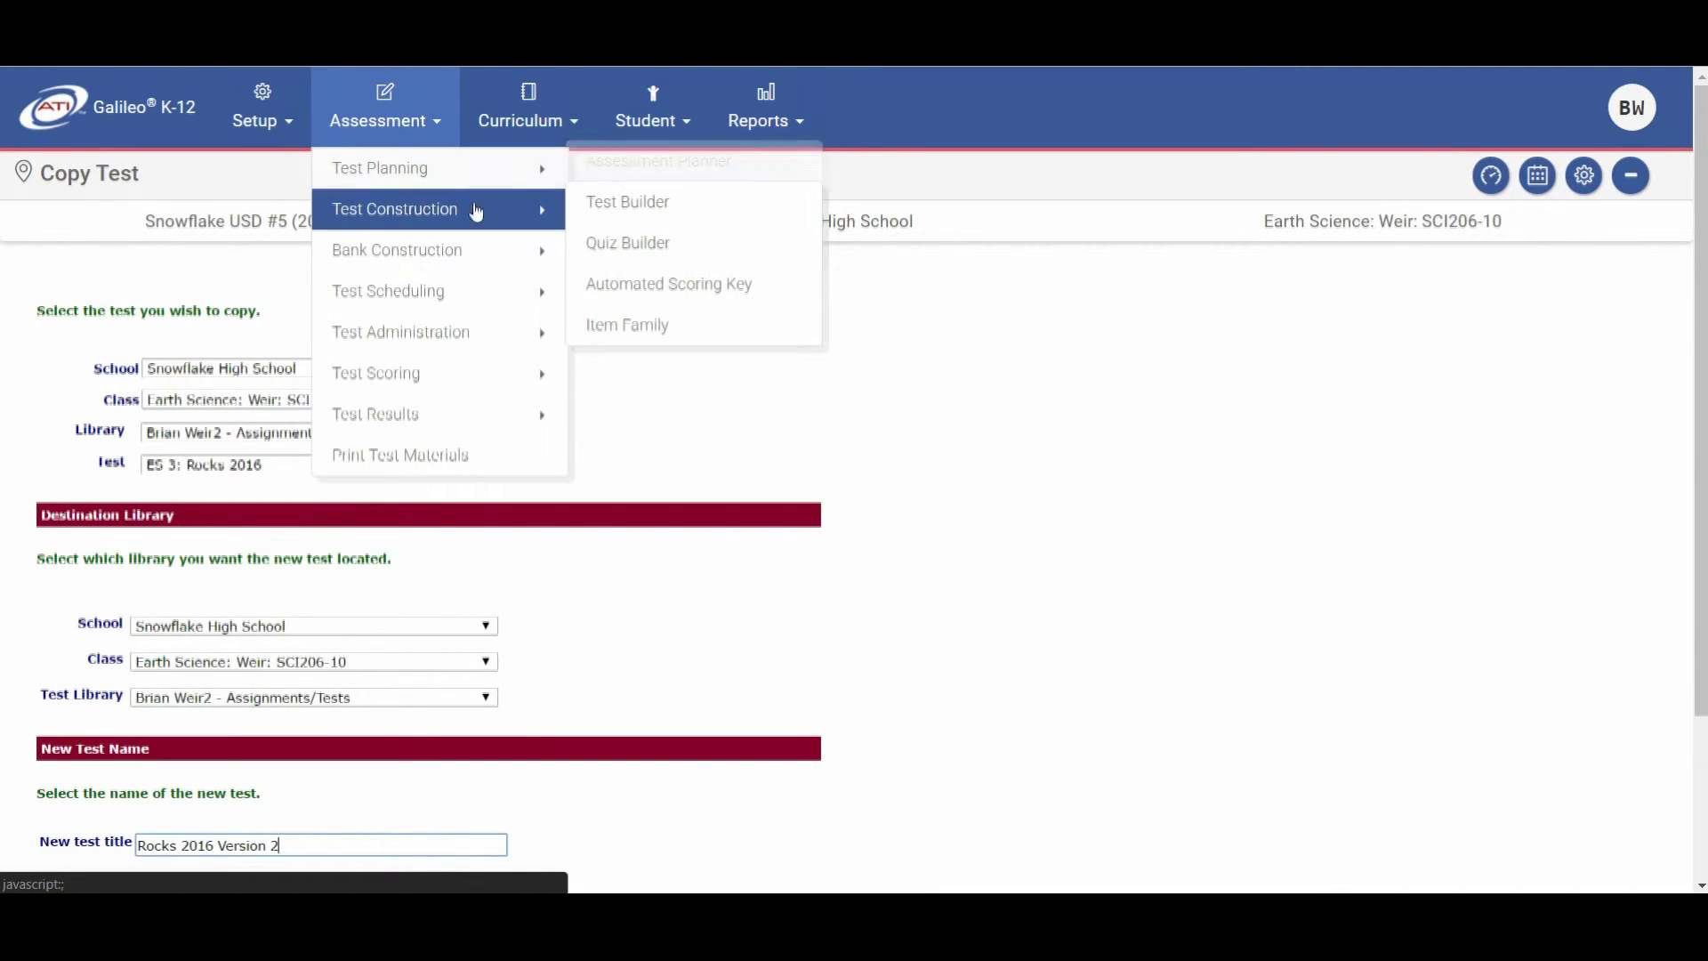
{"action": "left_click", "coordinate": [601, 196]}
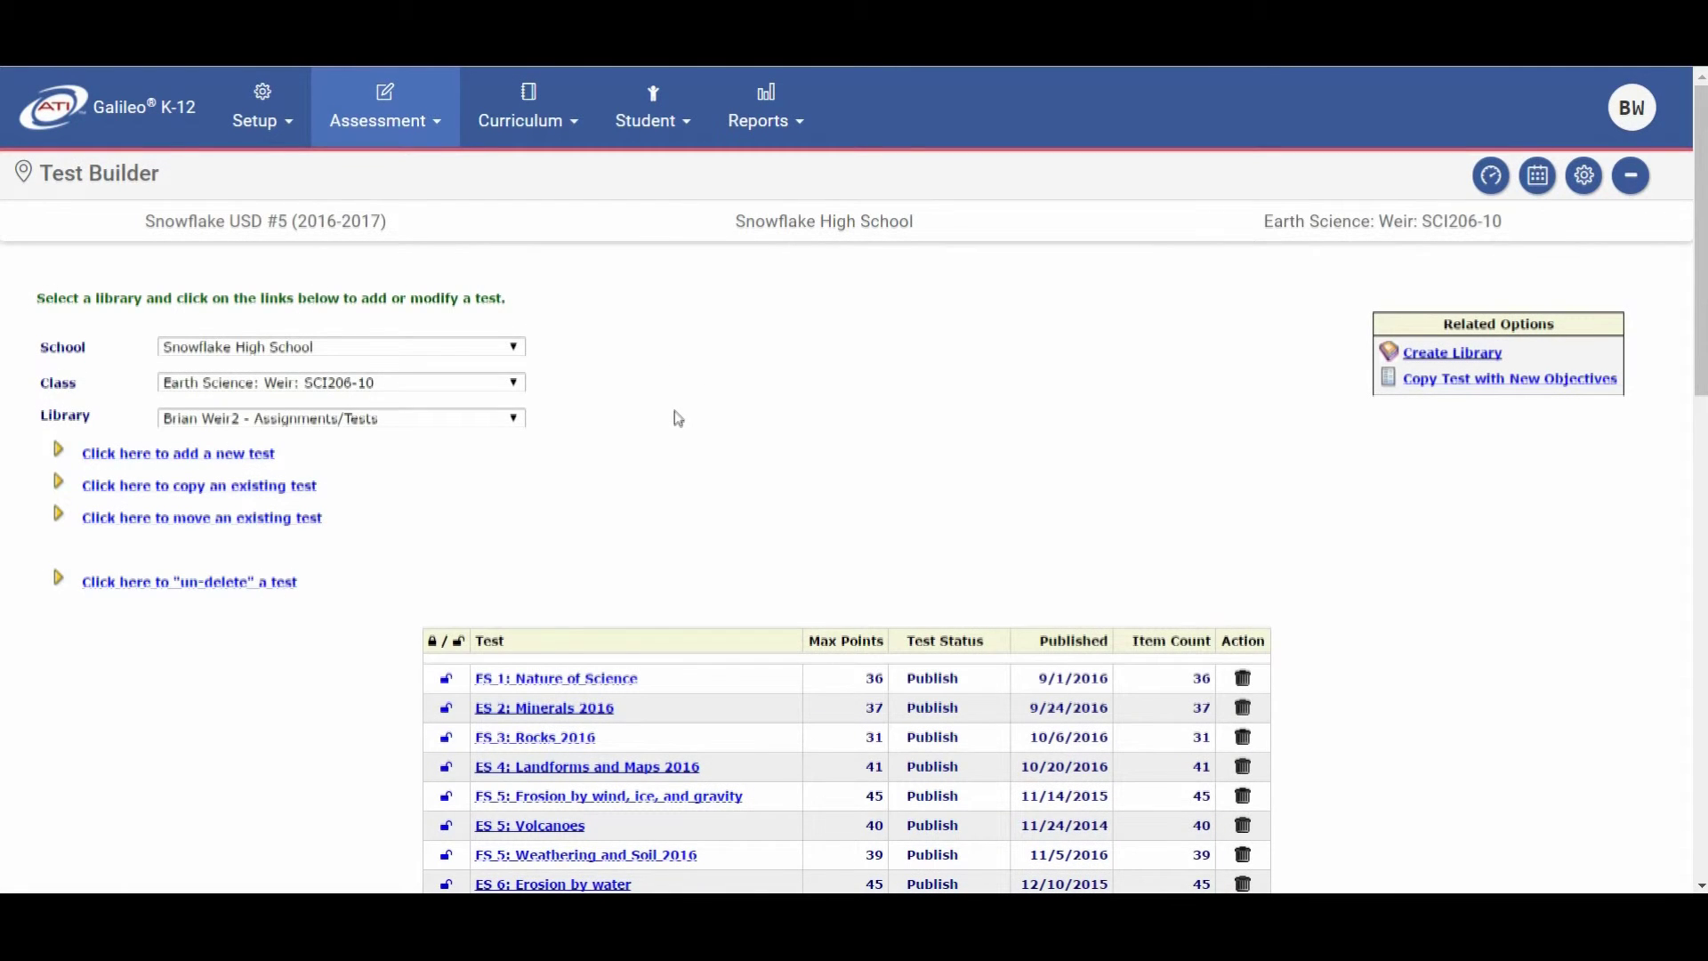
{"action": "scroll", "coordinate": [690, 420], "scroll_direction": "down", "scroll_amount": 1}
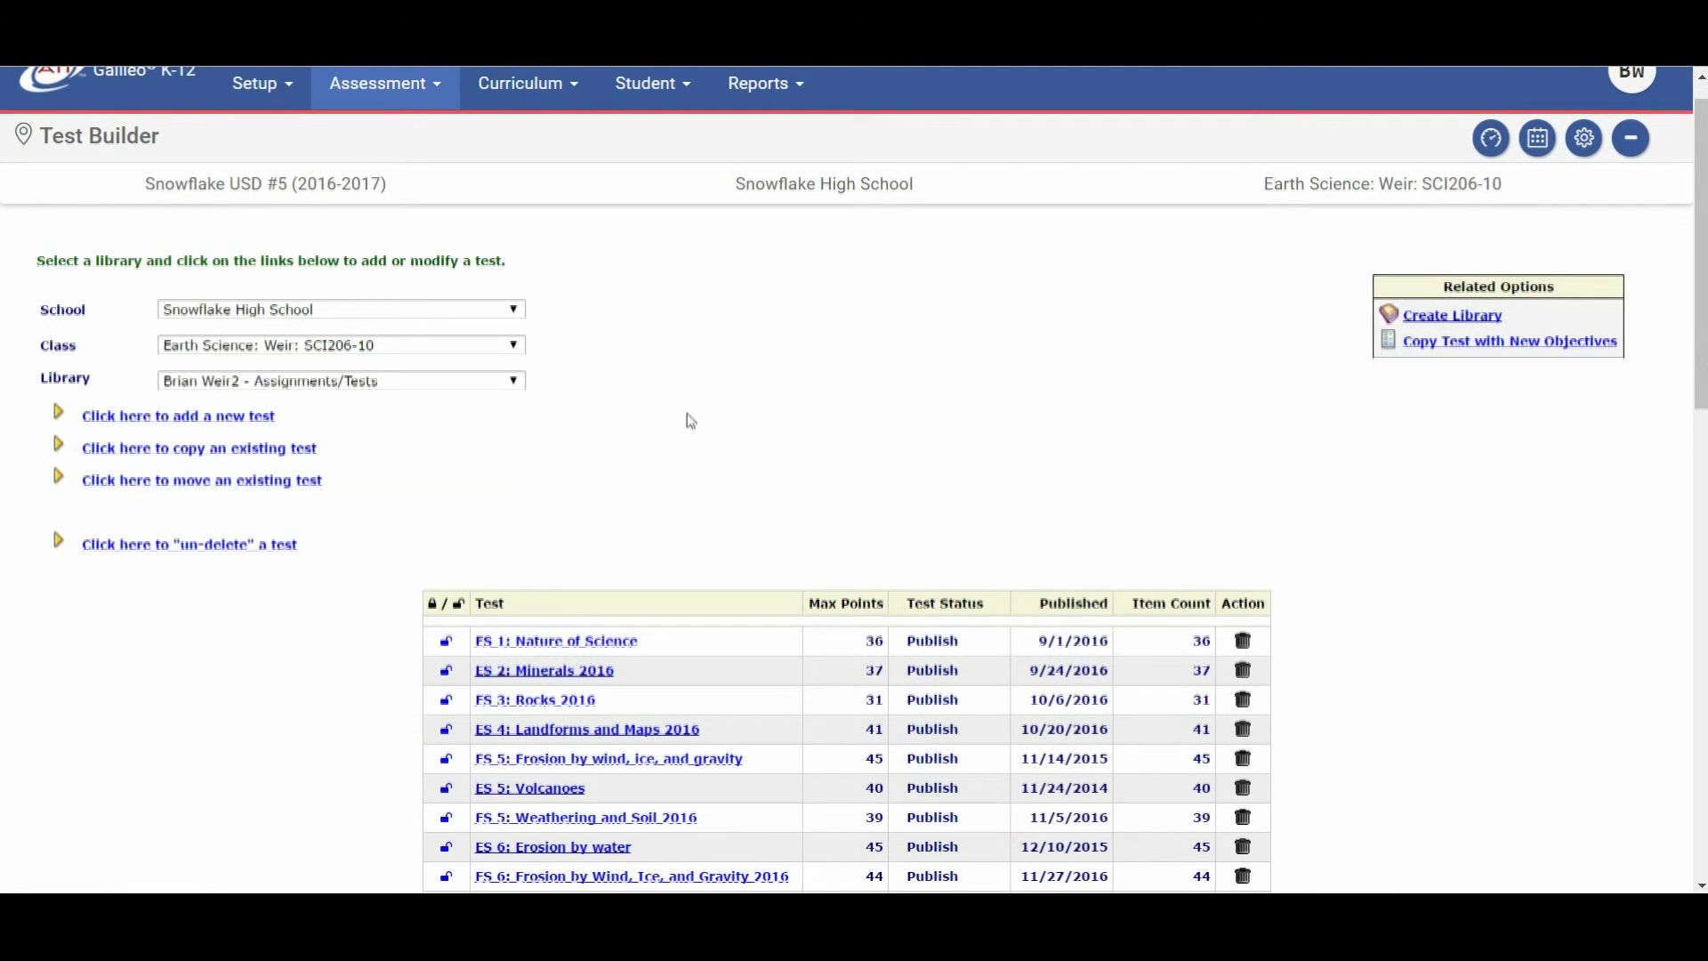
{"action": "scroll", "coordinate": [690, 420], "scroll_direction": "down", "scroll_amount": 2}
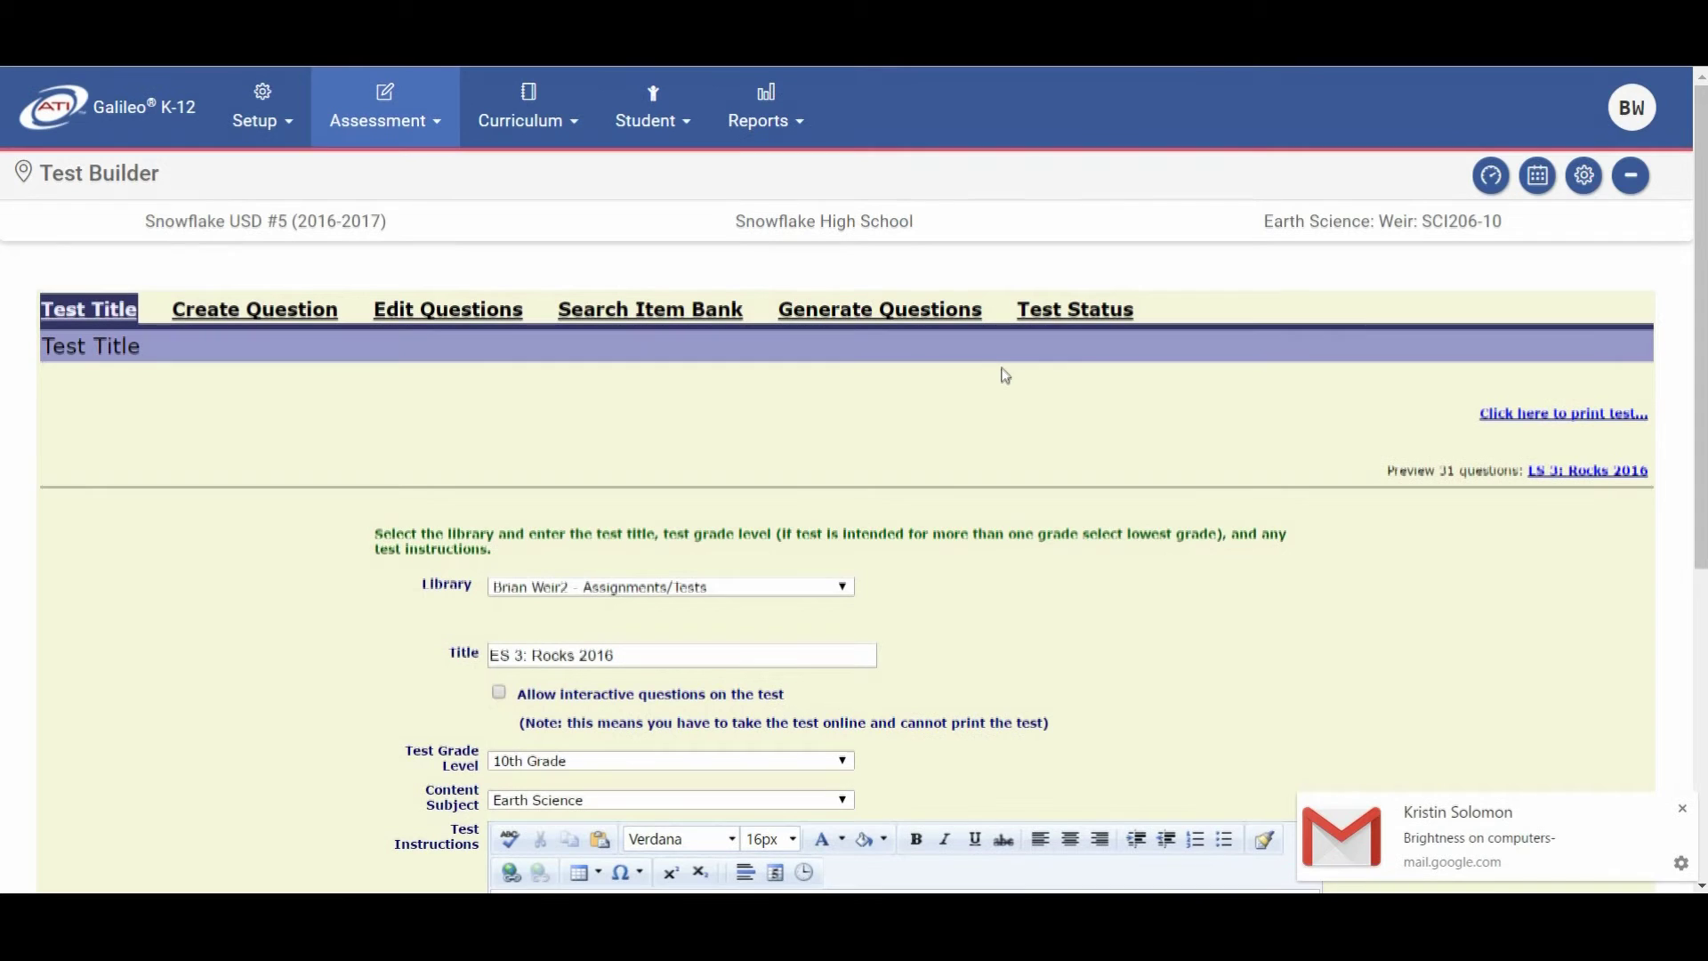
Open the Earth Science class calendar for December 2016.
{"action": "left_click", "coordinate": [401, 106]}
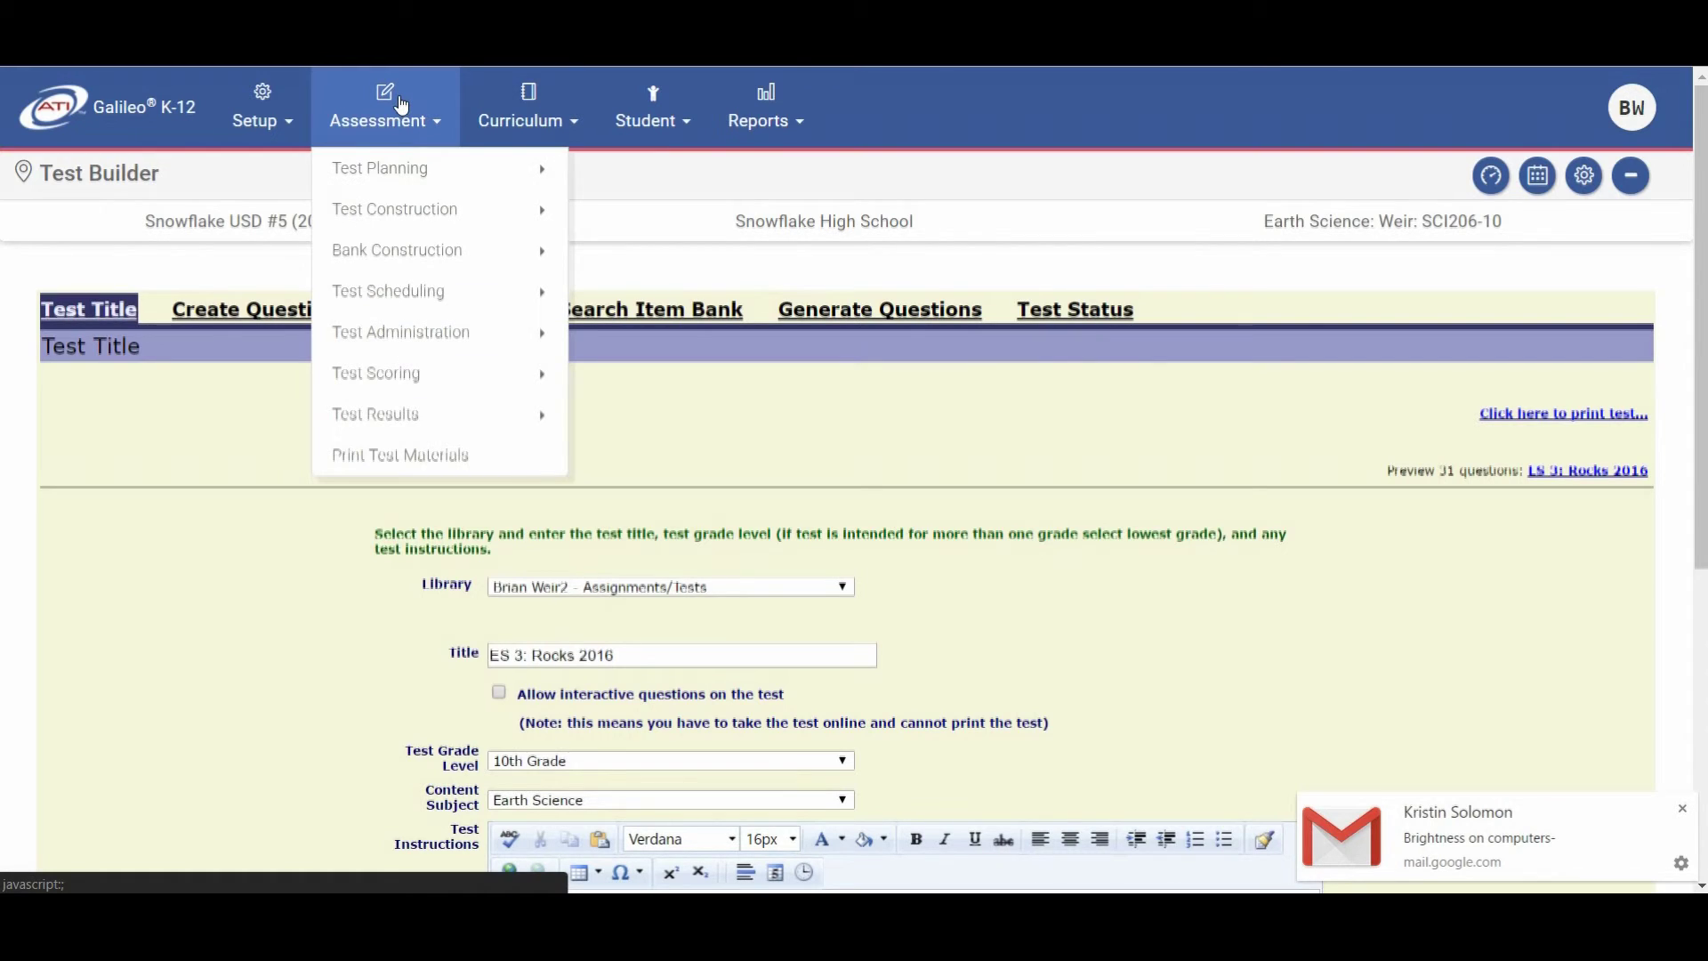
{"action": "mouse_move", "coordinate": [397, 183]}
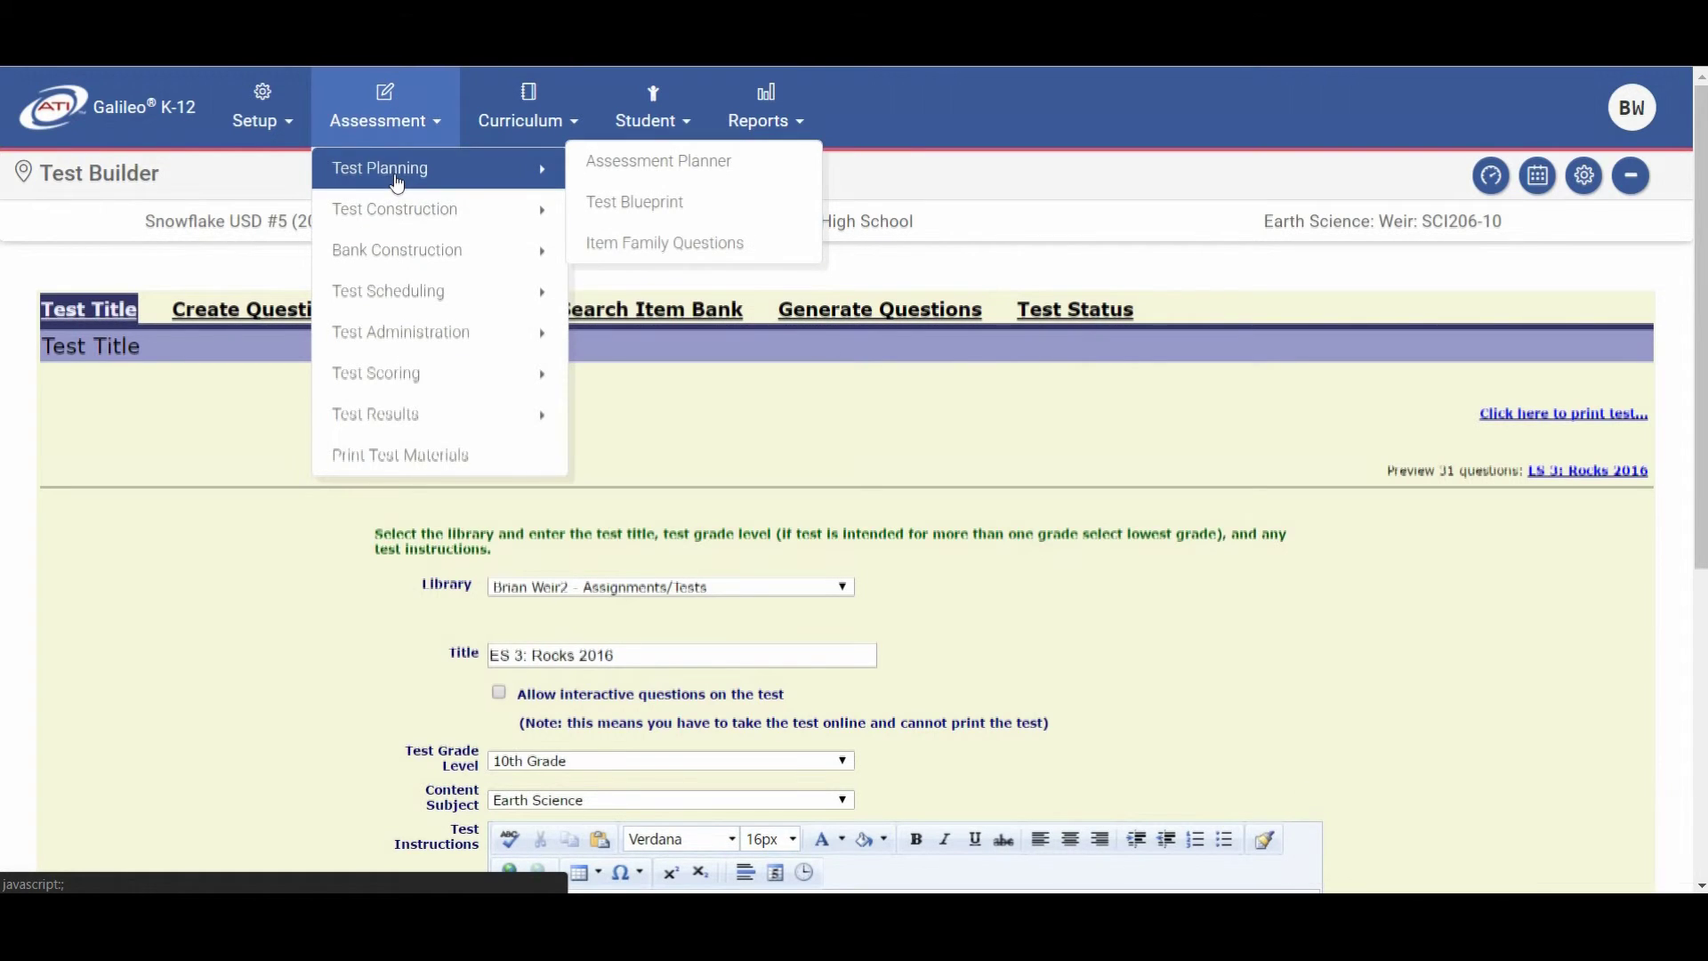
{"action": "mouse_move", "coordinate": [403, 225]}
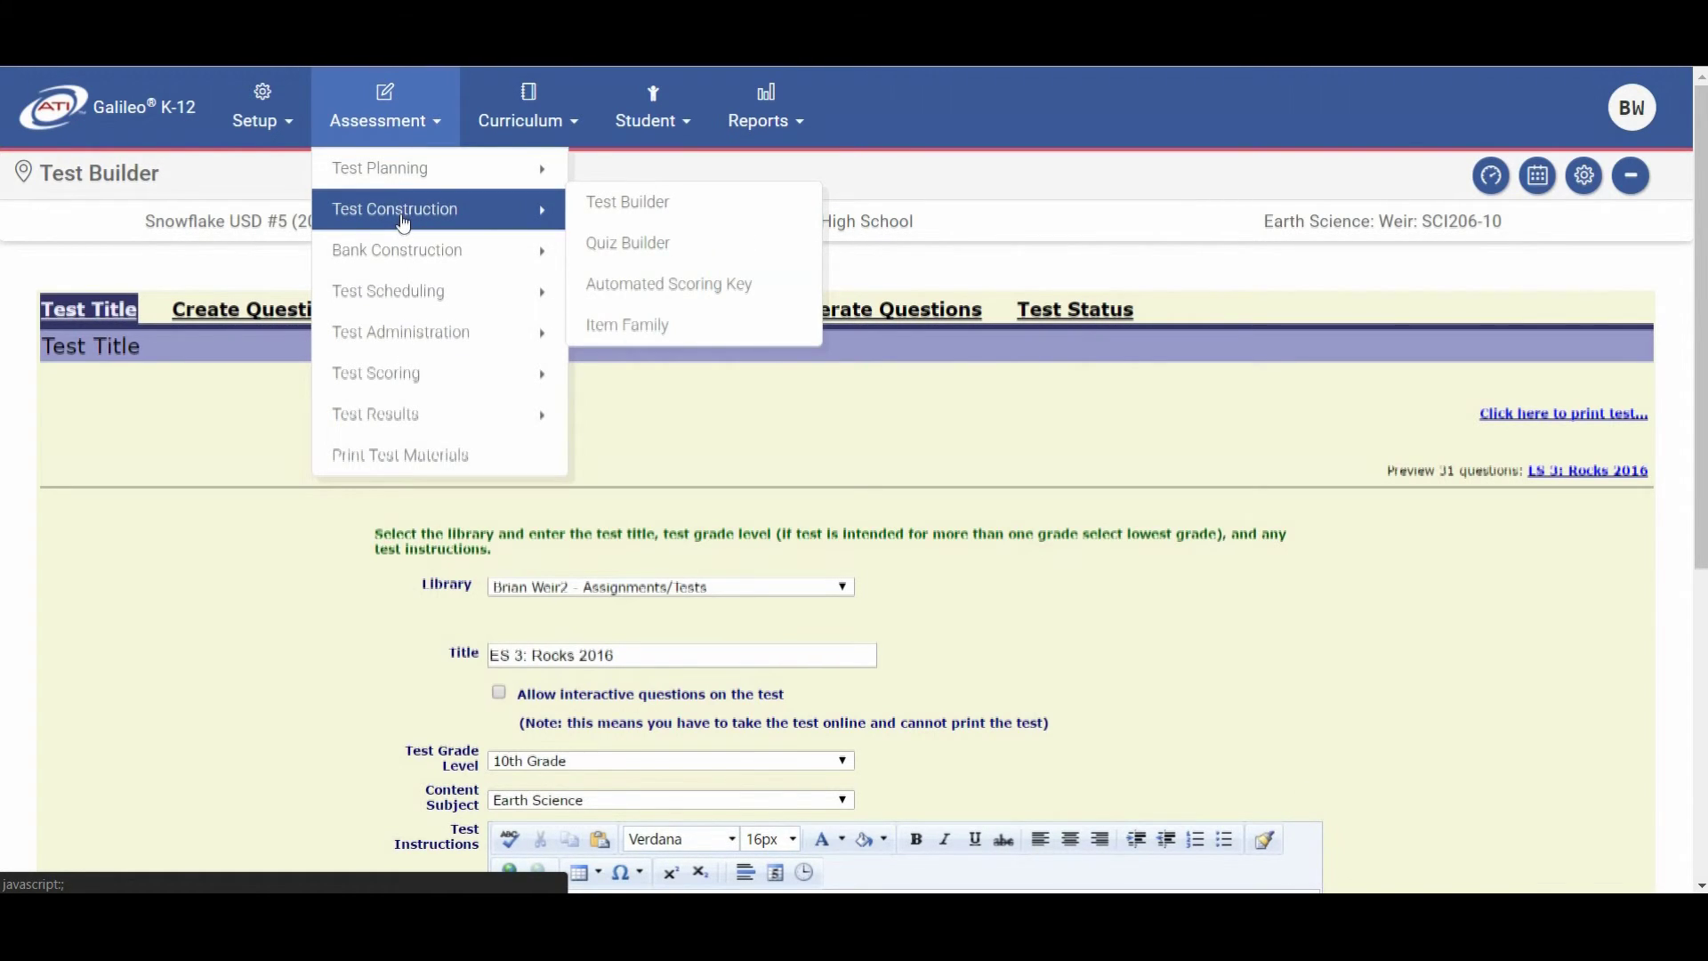
{"action": "mouse_move", "coordinate": [411, 296]}
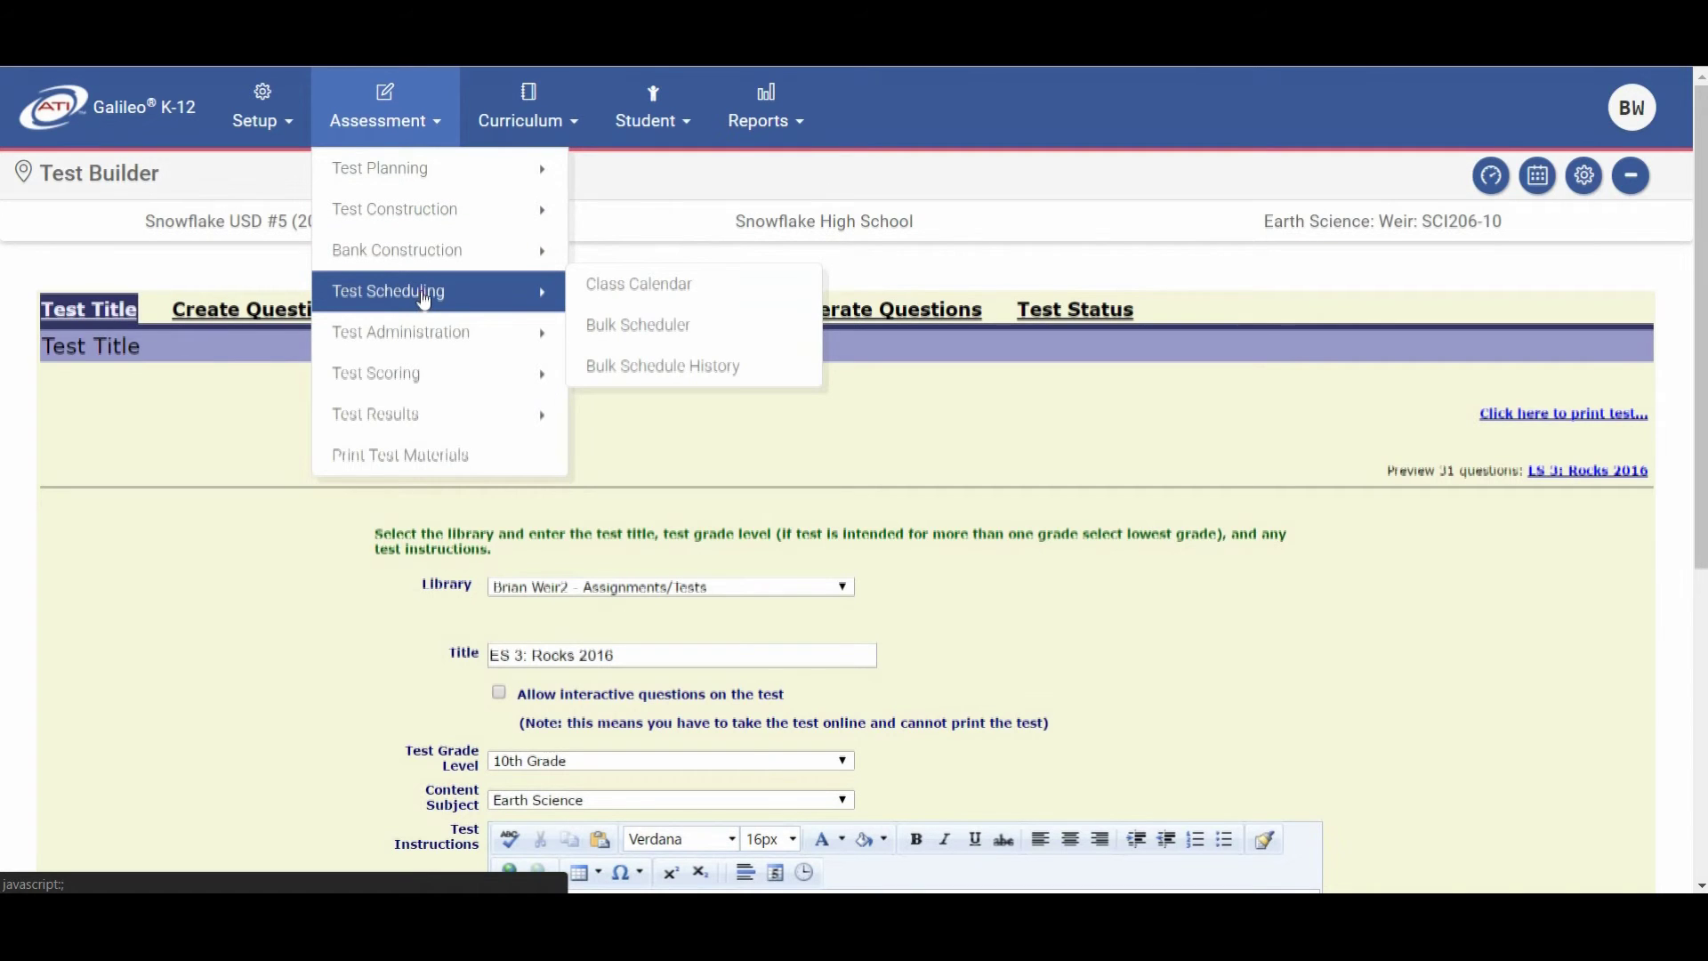
{"action": "left_click", "coordinate": [648, 283]}
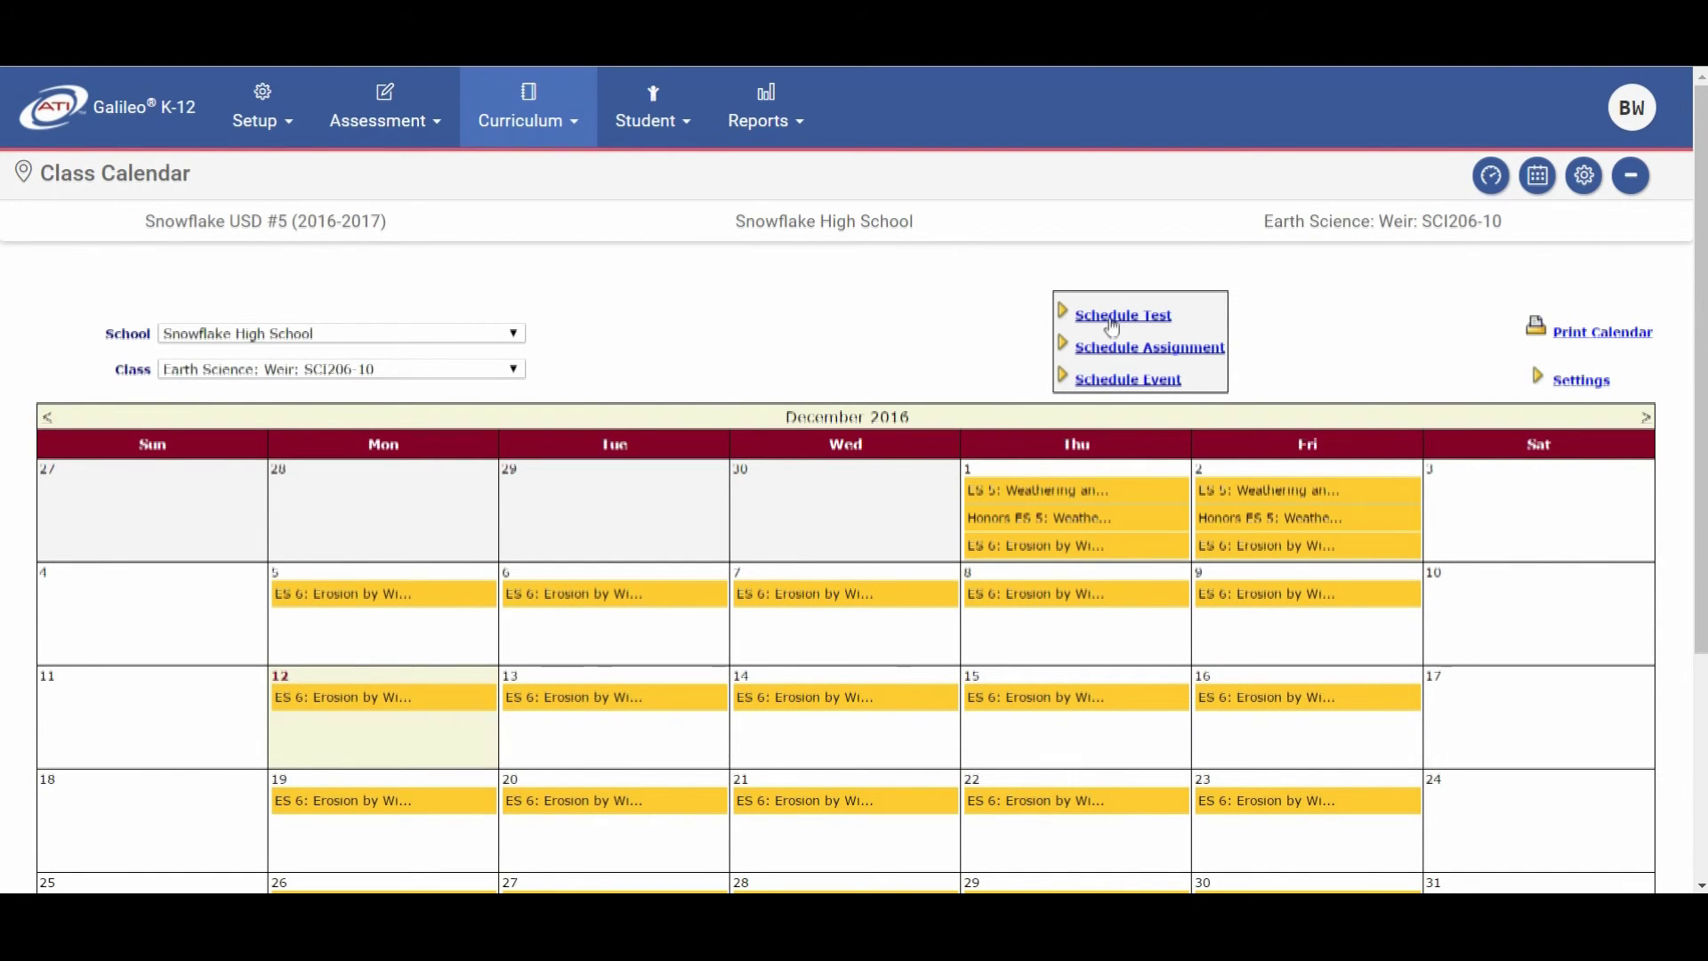
Open the Schedule Test form for ES 3: Rocks 2016, available 12/12/2016, 8:00 AM–4:00 PM.
{"action": "left_click", "coordinate": [1112, 318]}
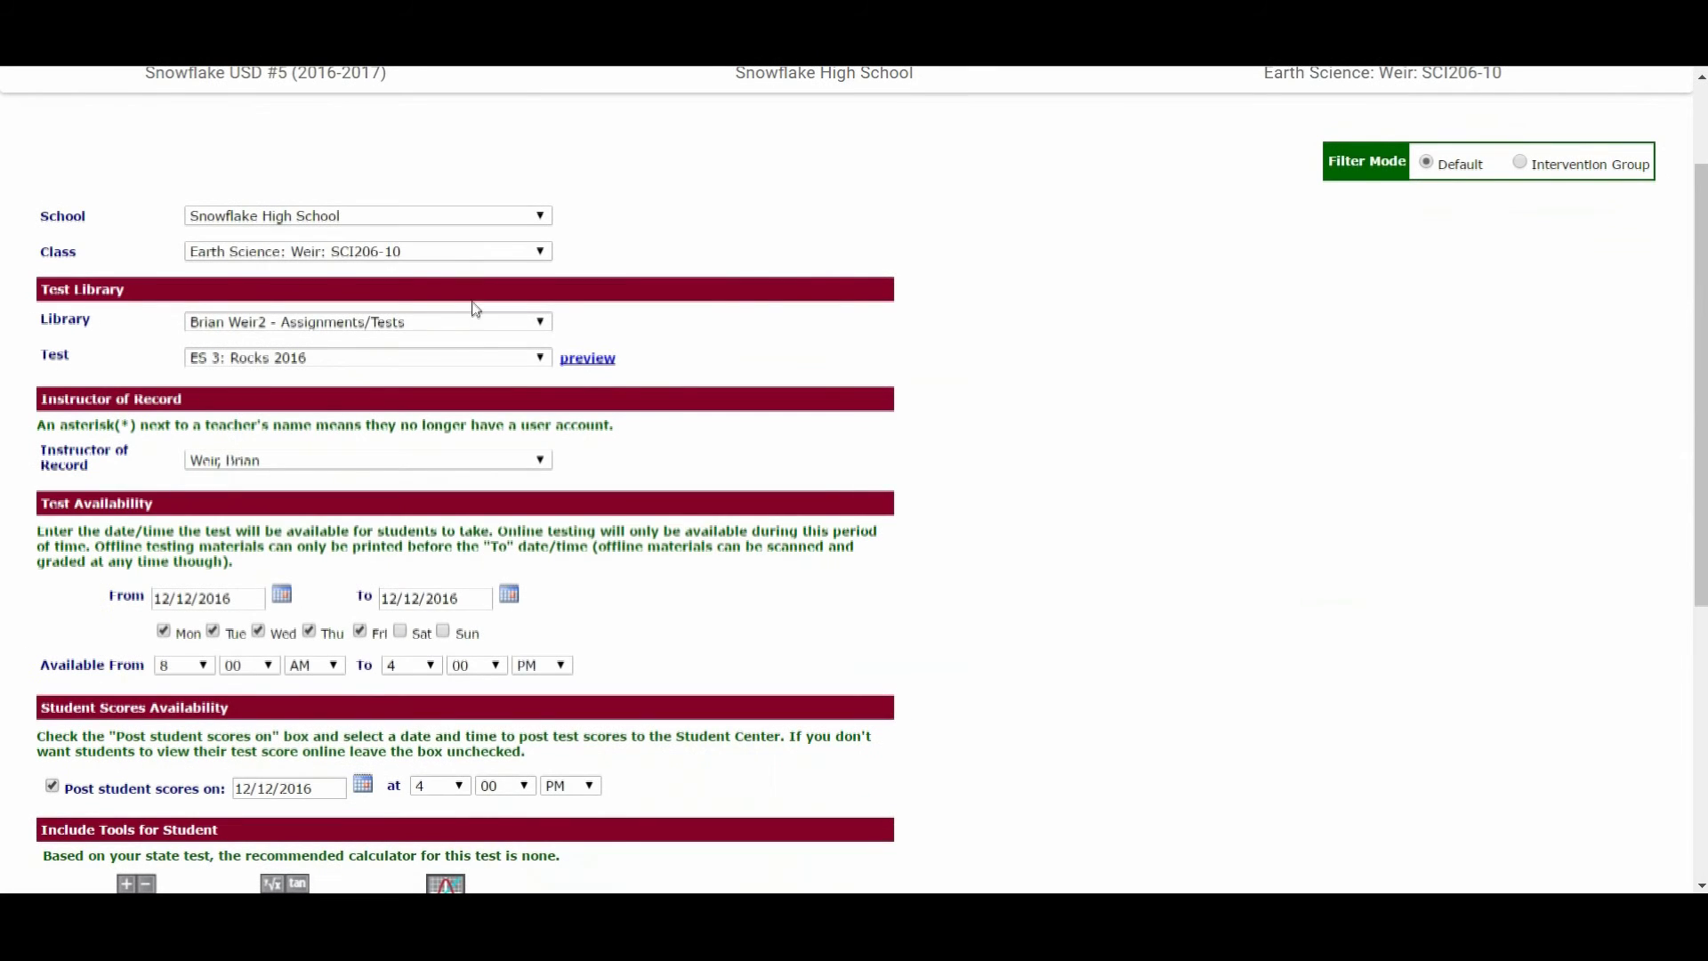
{"action": "scroll", "coordinate": [475, 419], "scroll_direction": "down", "scroll_amount": 1}
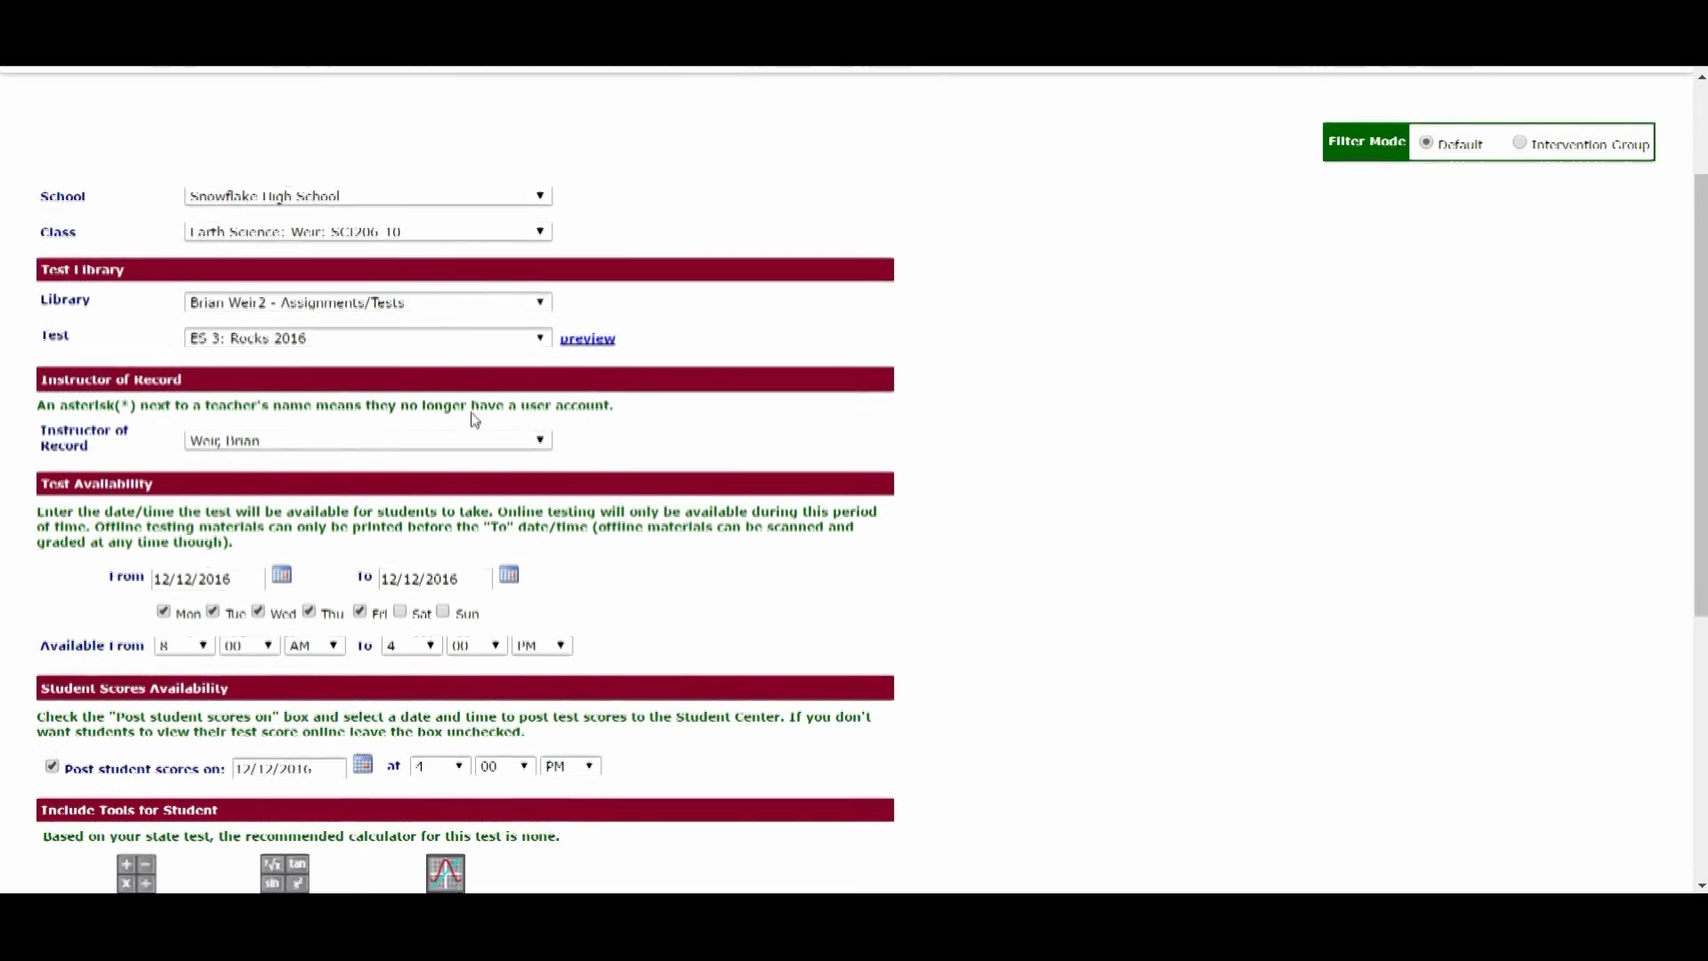